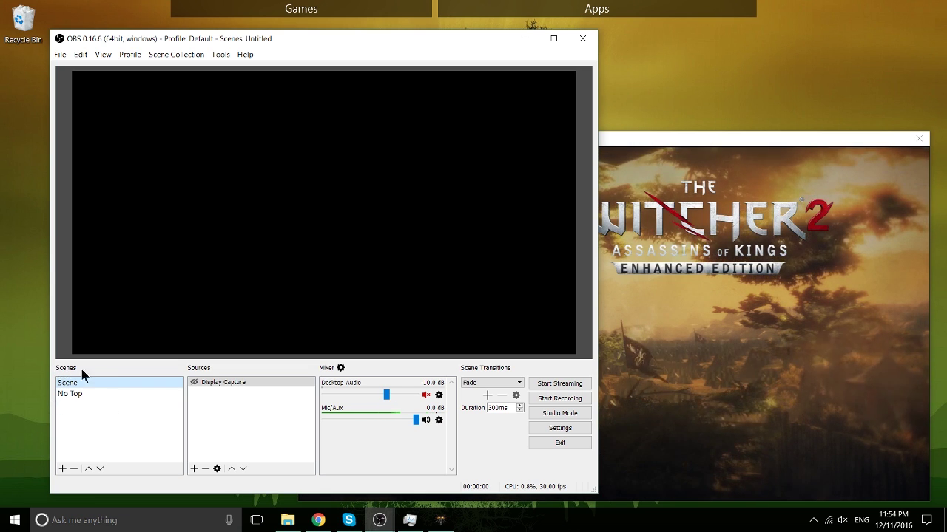
Add a scene named Witcher2 and choose Game Capture as its new source type.
left_click(63, 469)
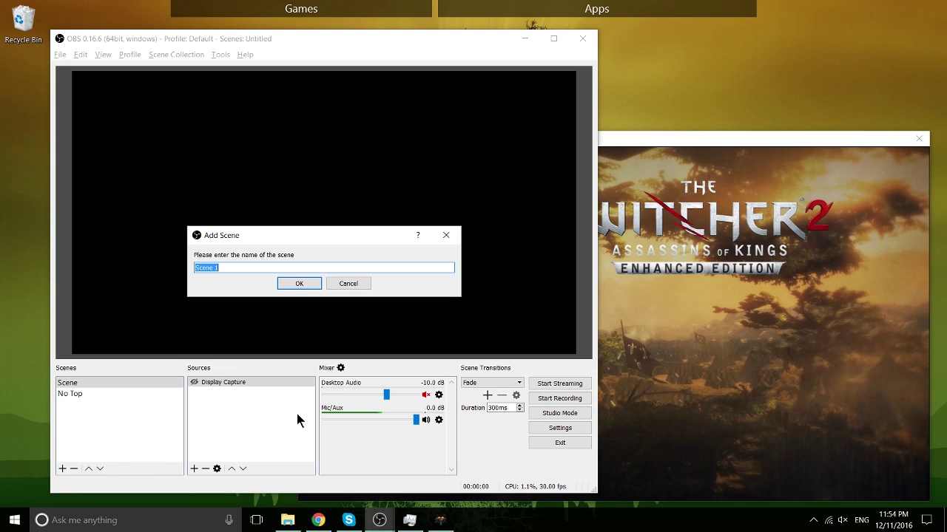
type("Witcher2")
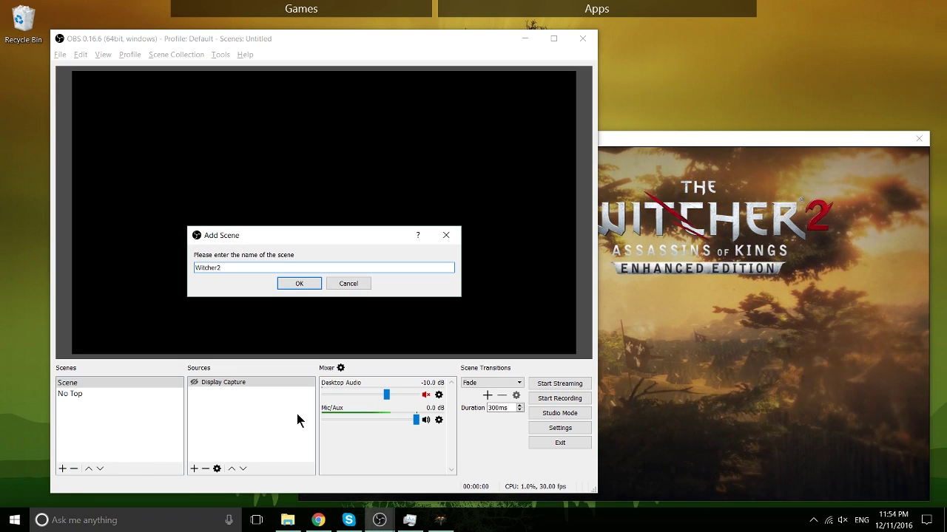
key("Return")
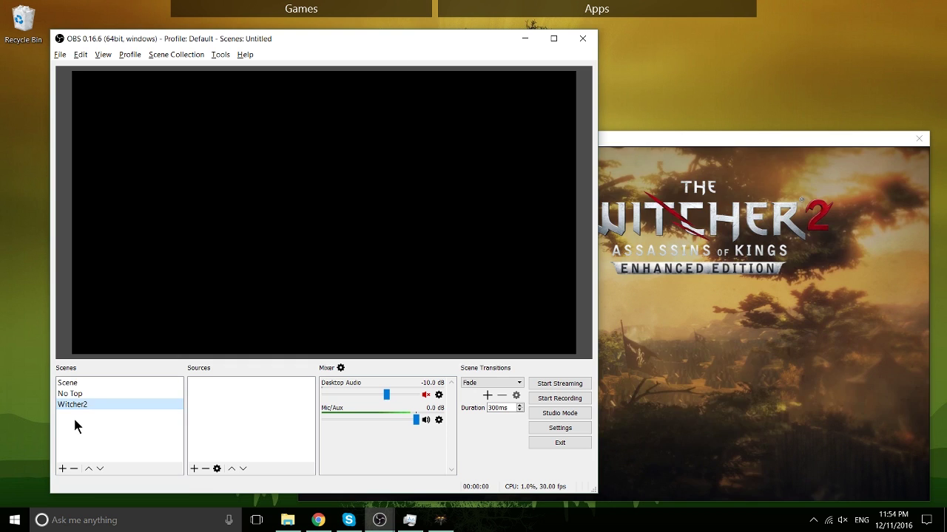
left_click(215, 385)
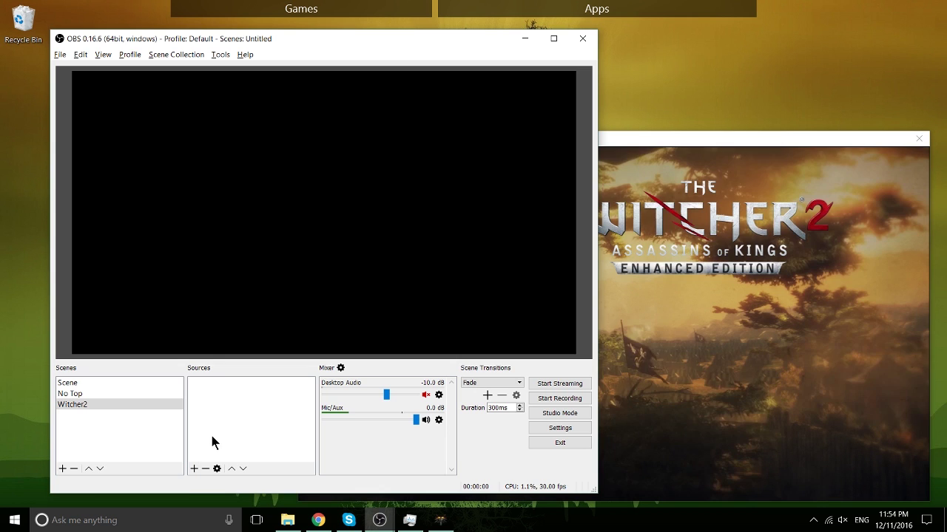
left_click(193, 468)
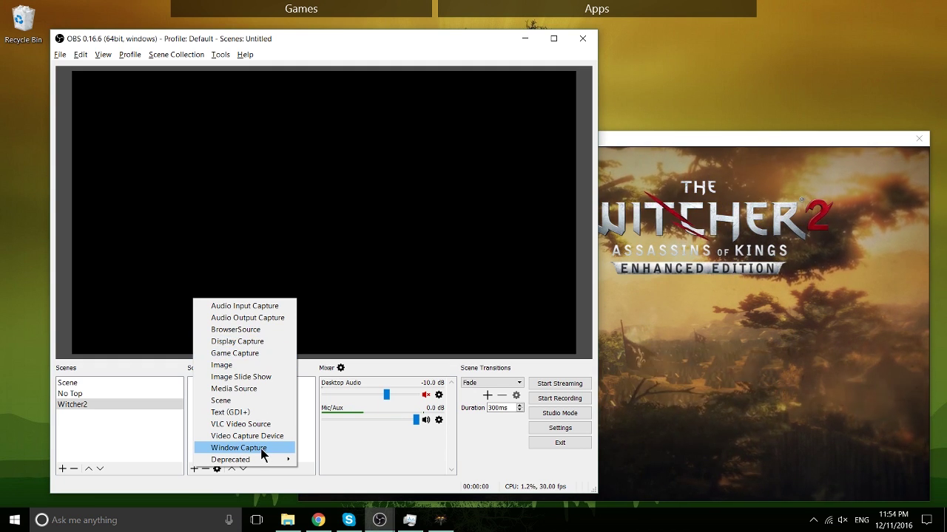
left_click(276, 354)
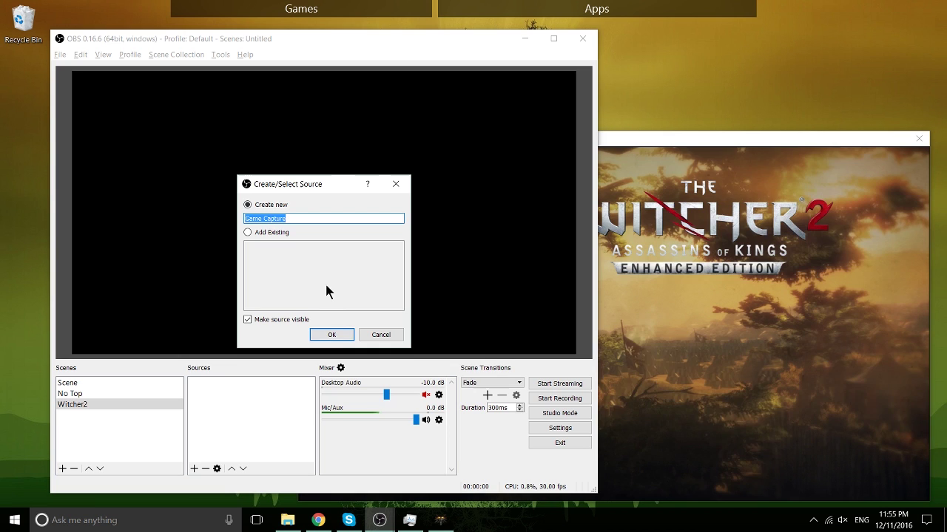
Create the Game Capture source with mode set to Capture specific window.
left_click(332, 335)
left_click(315, 309)
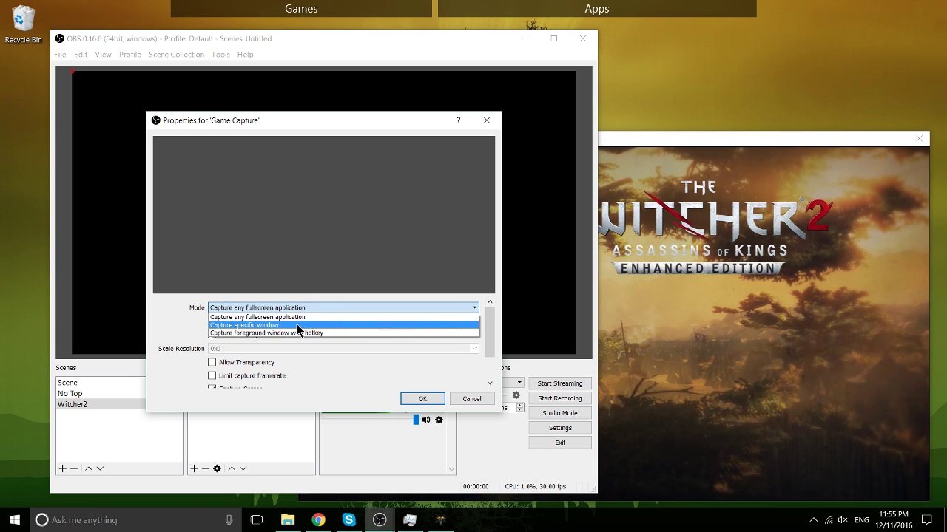
left_click(296, 326)
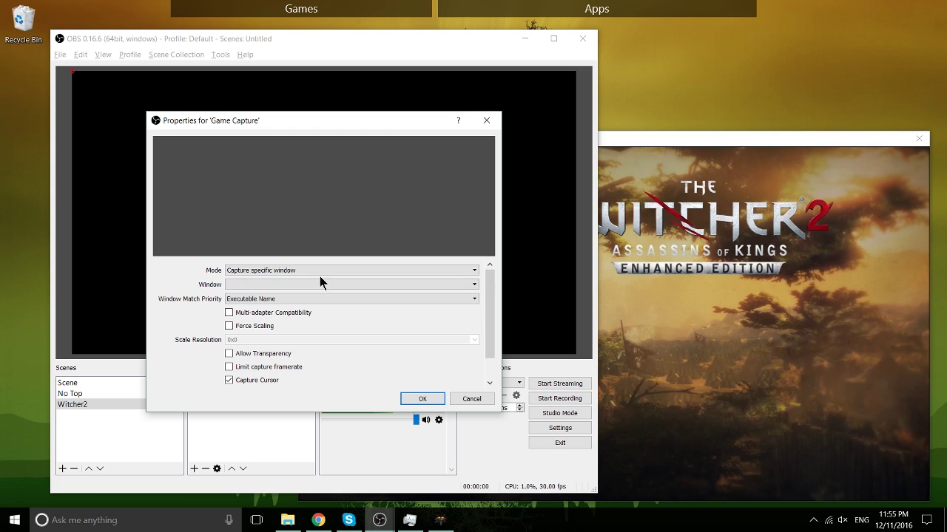
left_click(295, 270)
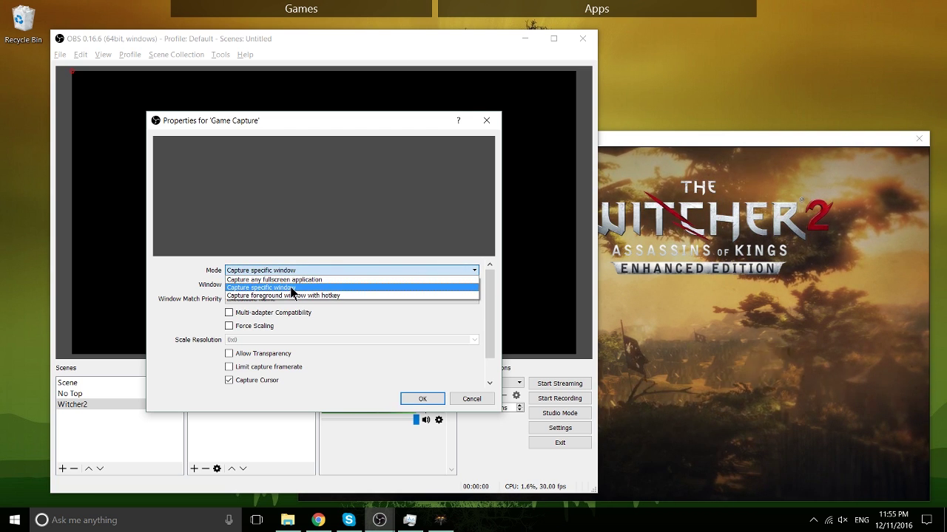
left_click(292, 288)
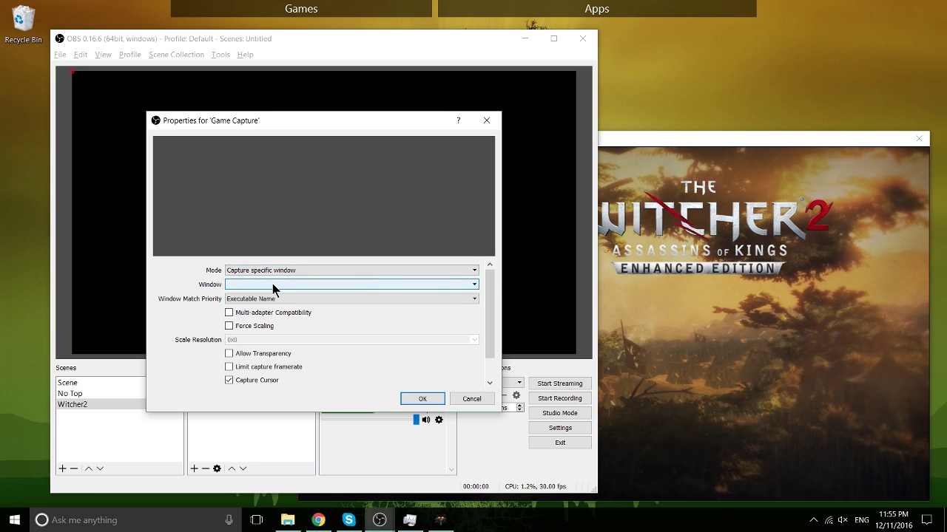
Target the [witcher2.exe]: The Witcher 2 window, accept, and select the Game Capture source.
left_click(273, 284)
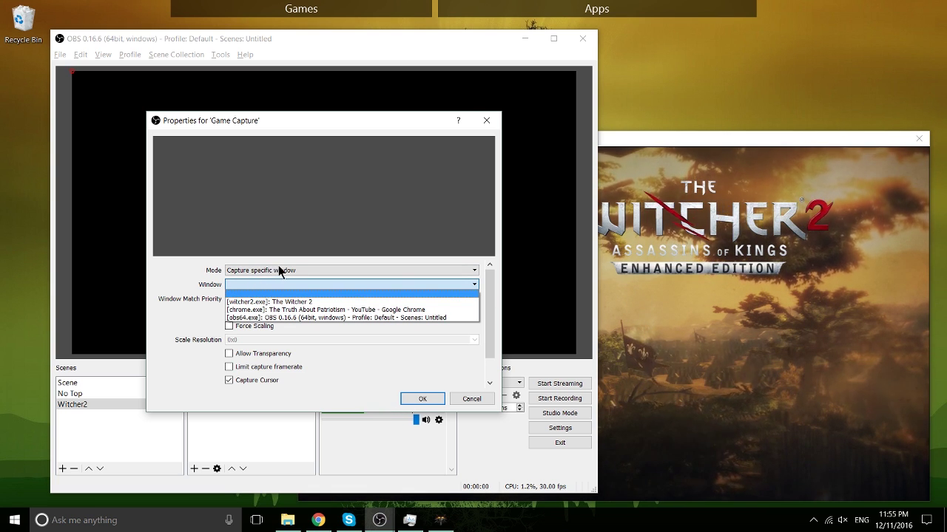
left_click(299, 302)
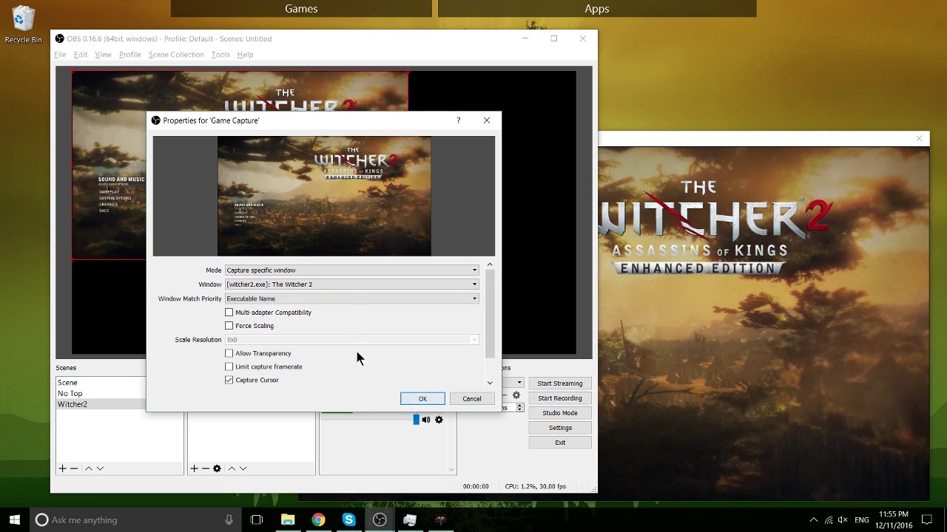
scroll(403, 355, "down", 3)
scroll(407, 367, "up", 3)
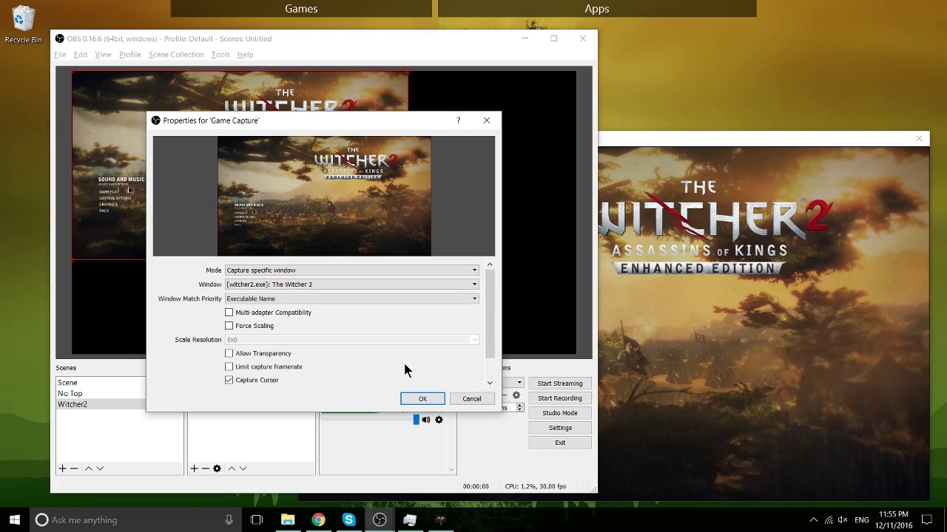
left_click(419, 401)
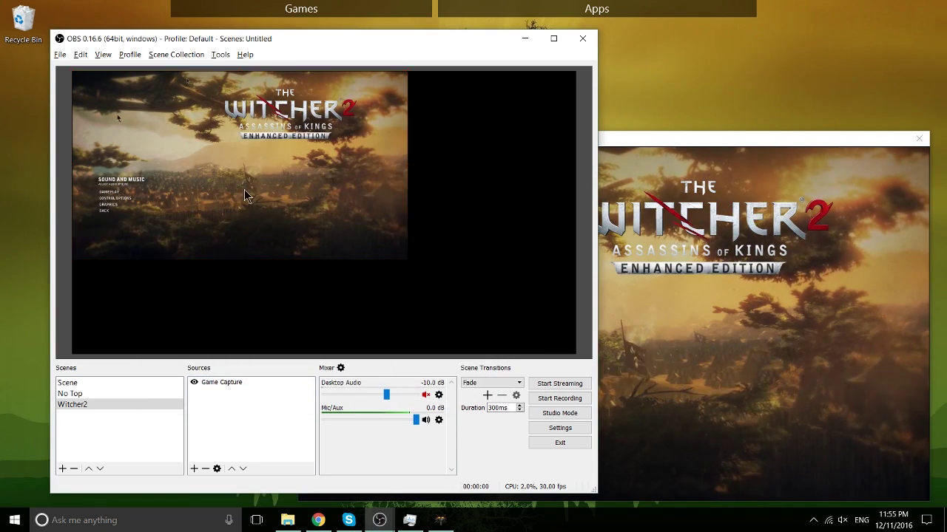
left_click(181, 153)
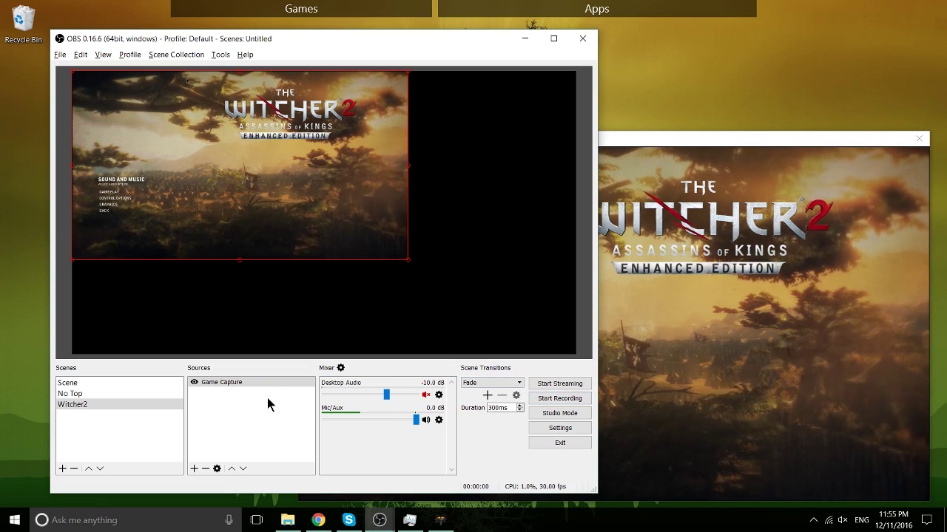
Remove the Game Capture source and create a new Window Capture source.
left_click(206, 469)
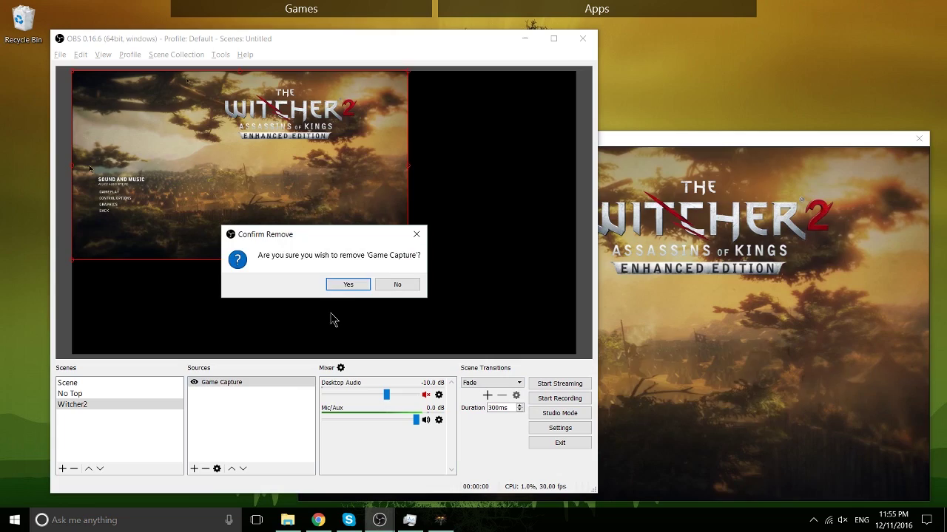
key("Return")
left_click(194, 470)
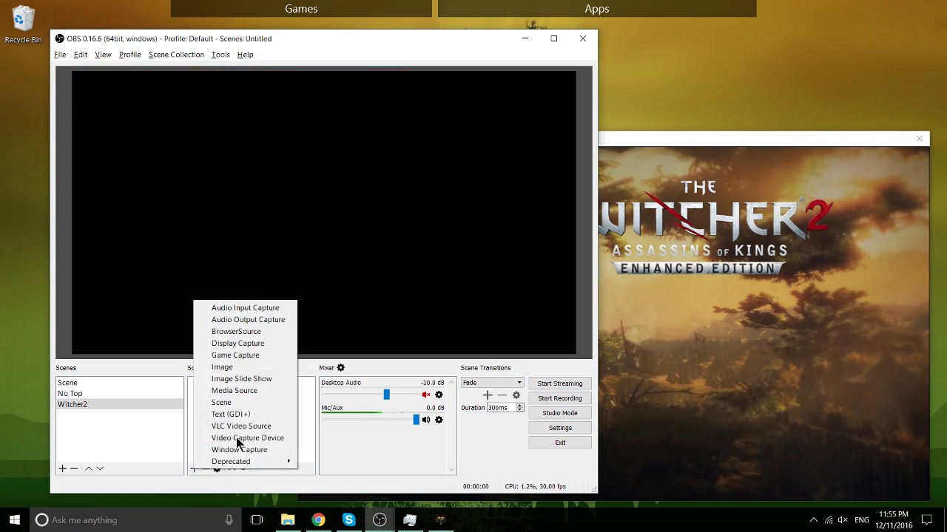
left_click(244, 448)
left_click(334, 340)
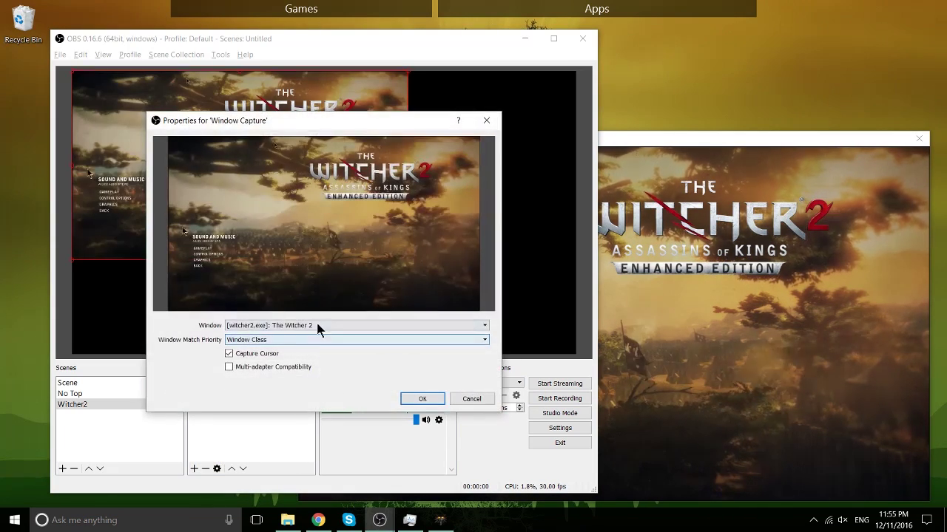
Point the Window Capture at the witcher2.exe window and accept the settings.
left_click_drag(344, 127, 454, 139)
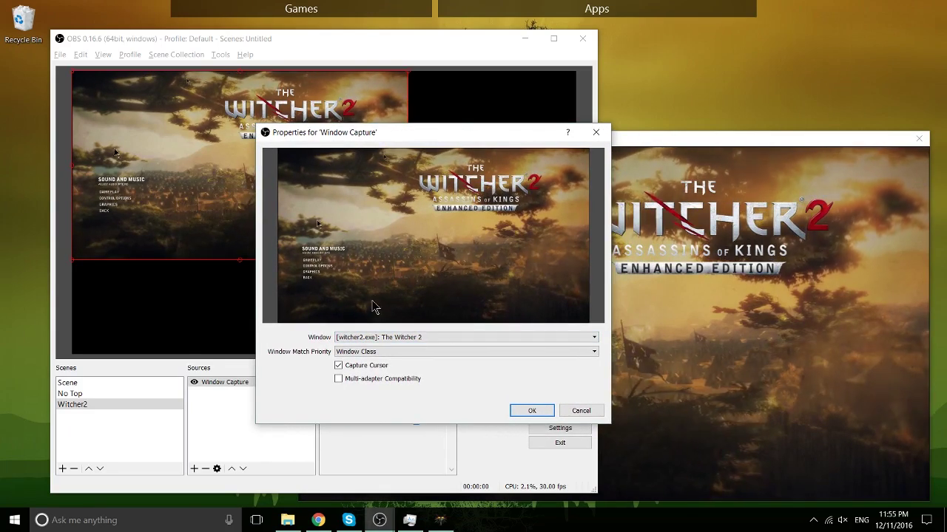
left_click(377, 338)
left_click(392, 346)
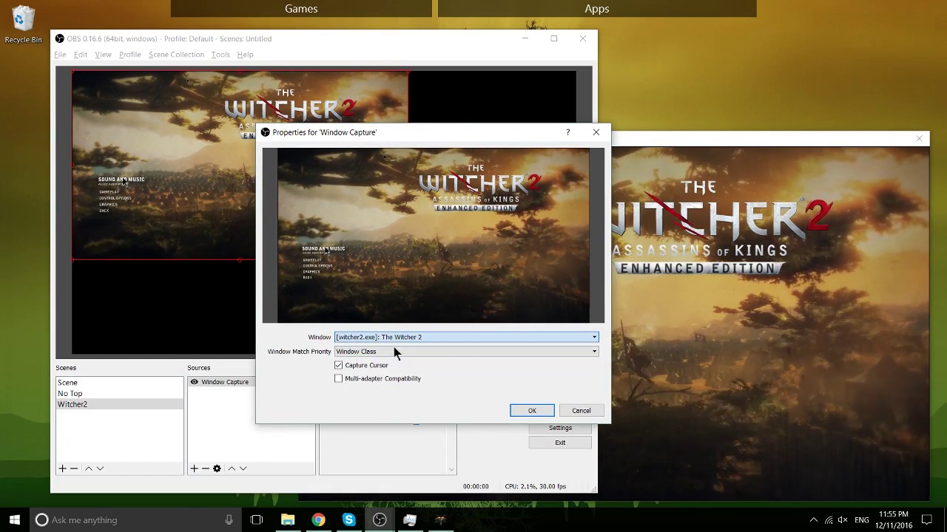
left_click(538, 410)
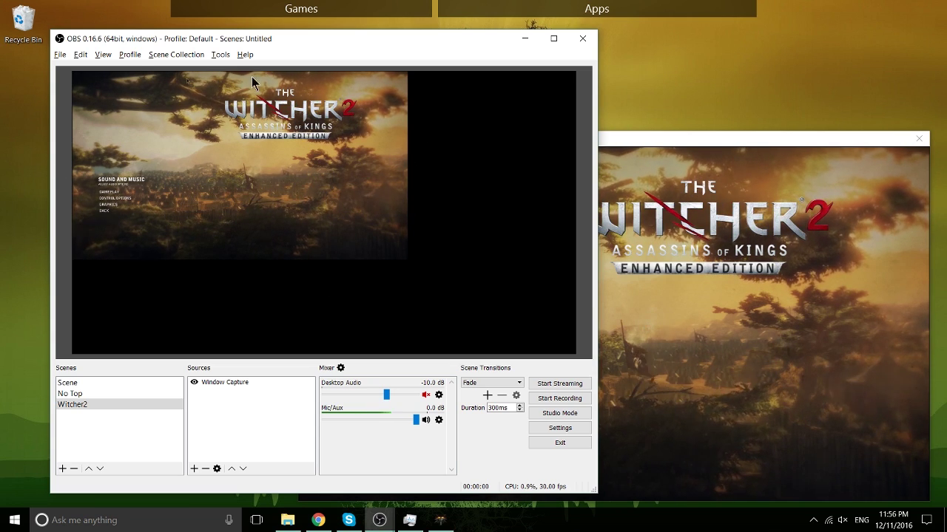
Create a new profile named '1280 x 720 Witcher 2 (New)'.
left_click(129, 55)
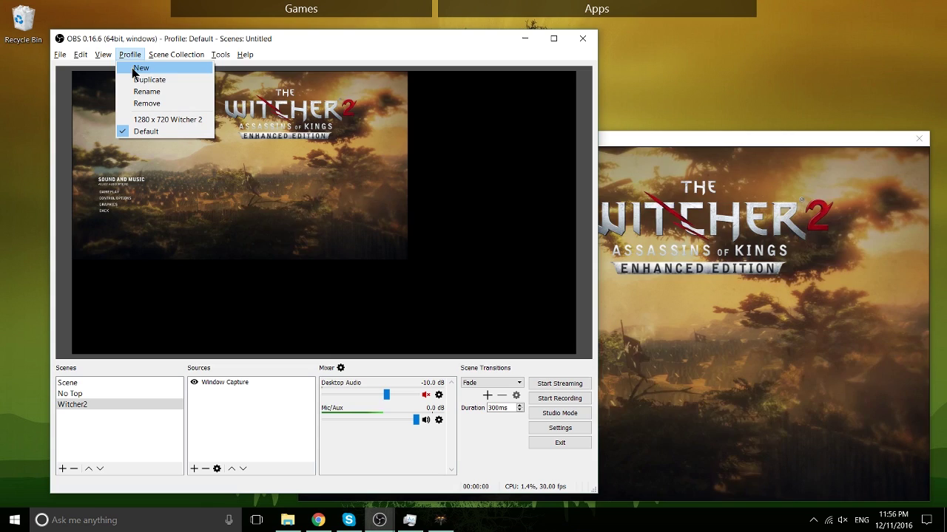
left_click(350, 253)
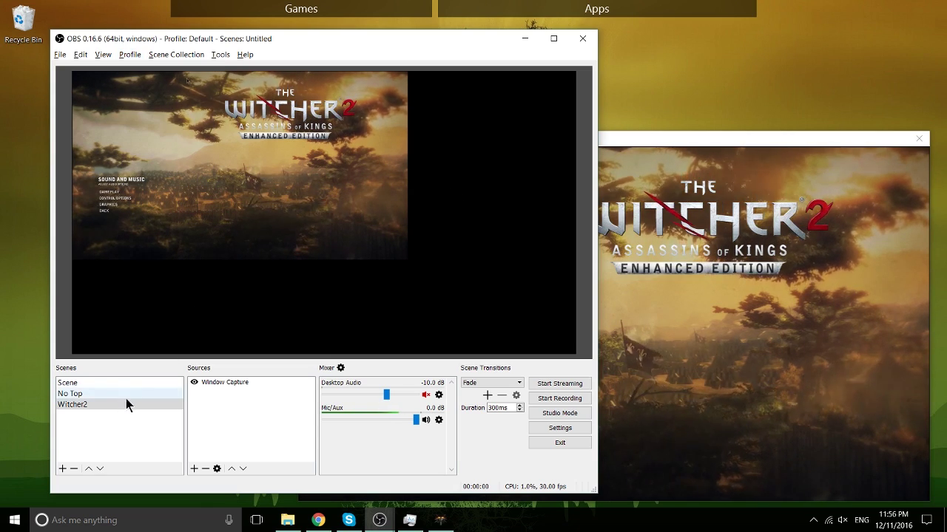
left_click(129, 55)
left_click(217, 99)
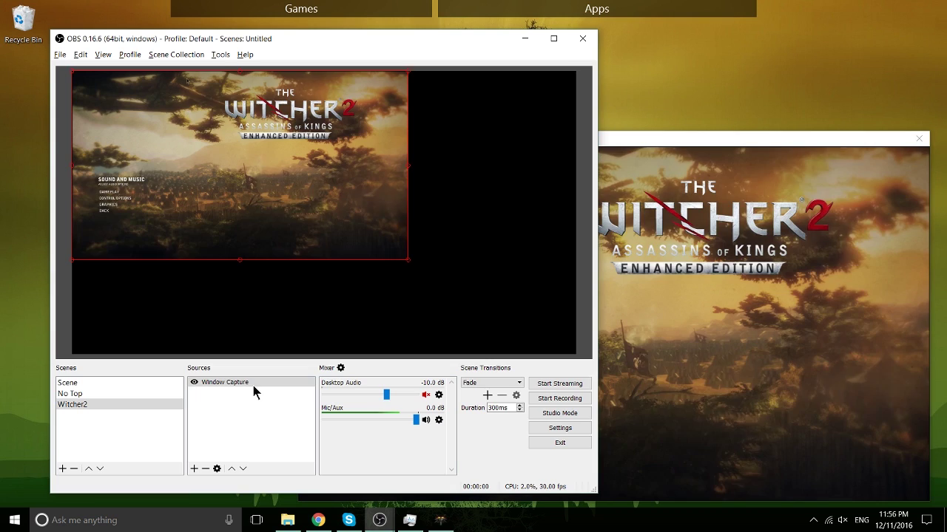
left_click(131, 54)
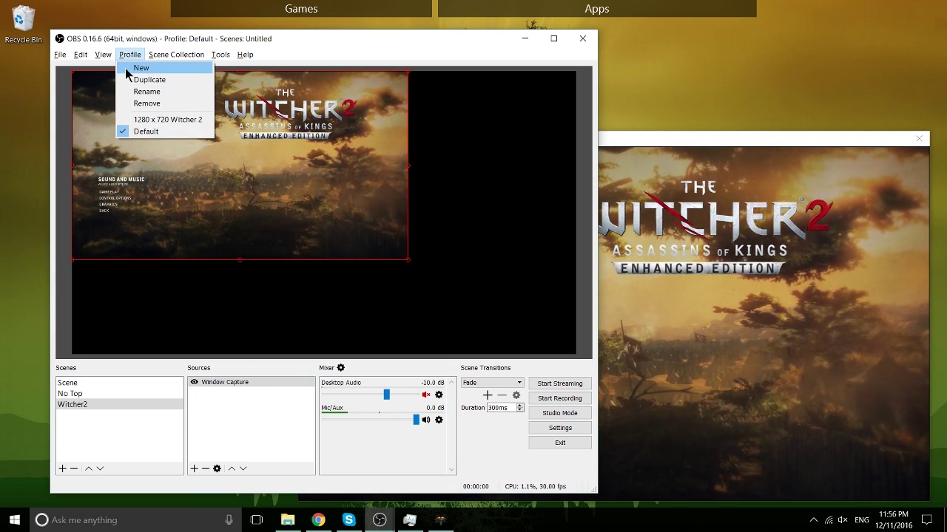
left_click(137, 67)
type("1280 x 720 Wit")
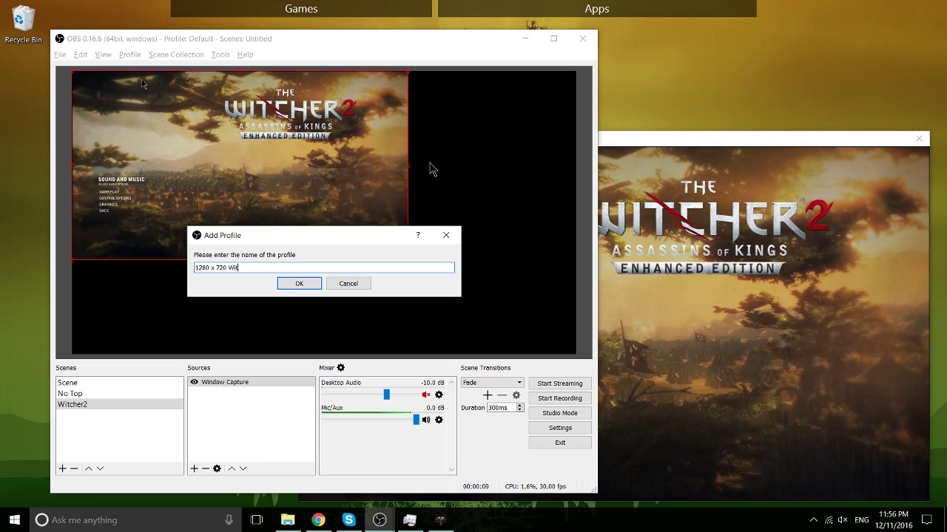
type("cher 2 (")
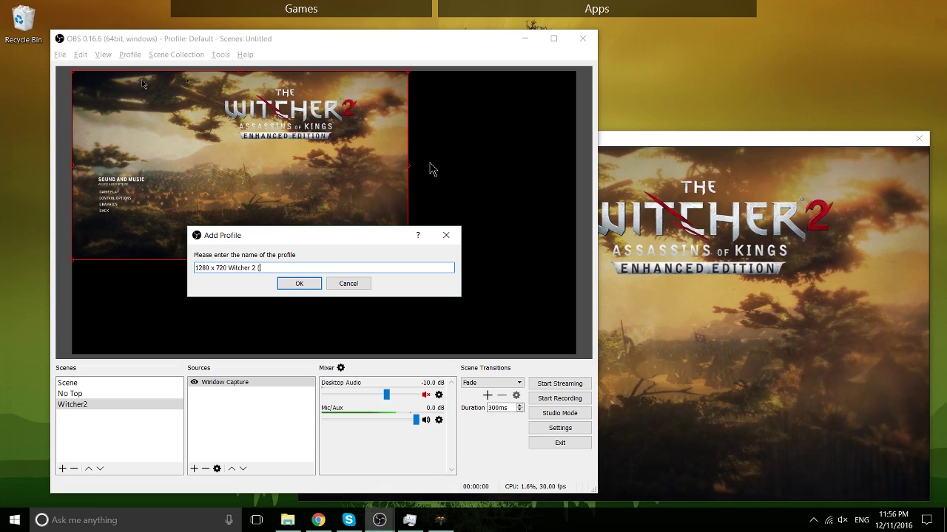
type("New)")
key("Return")
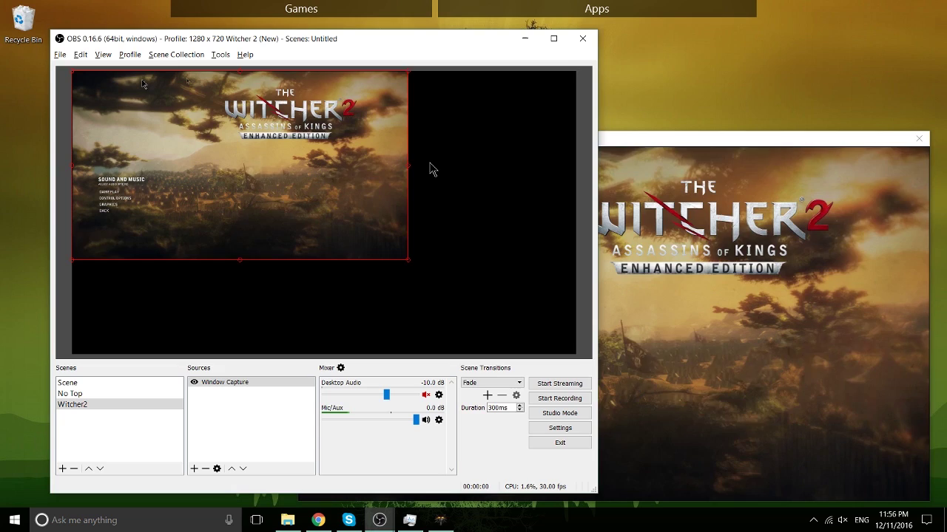
In Settings > Video, set the Base (Canvas) Resolution to 1280x720 and apply it.
left_click(60, 56)
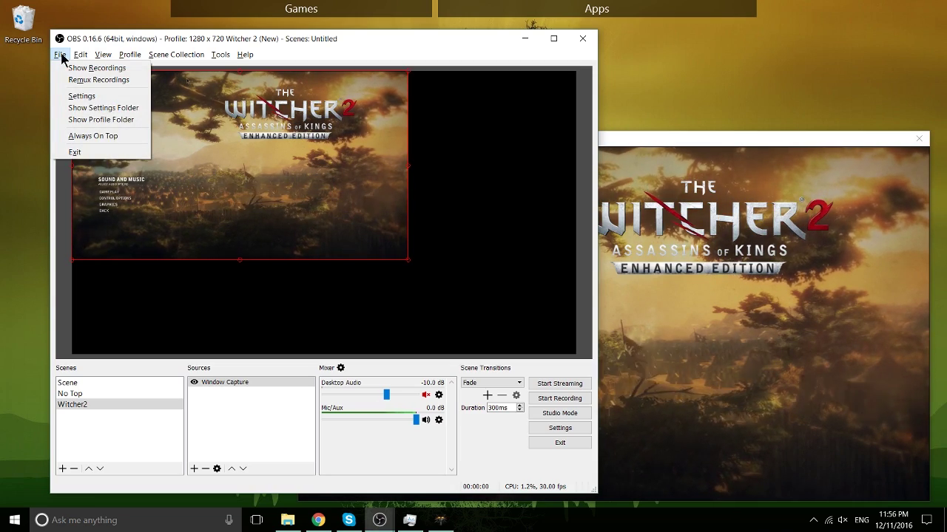
left_click(72, 96)
left_click_drag(314, 101, 655, 93)
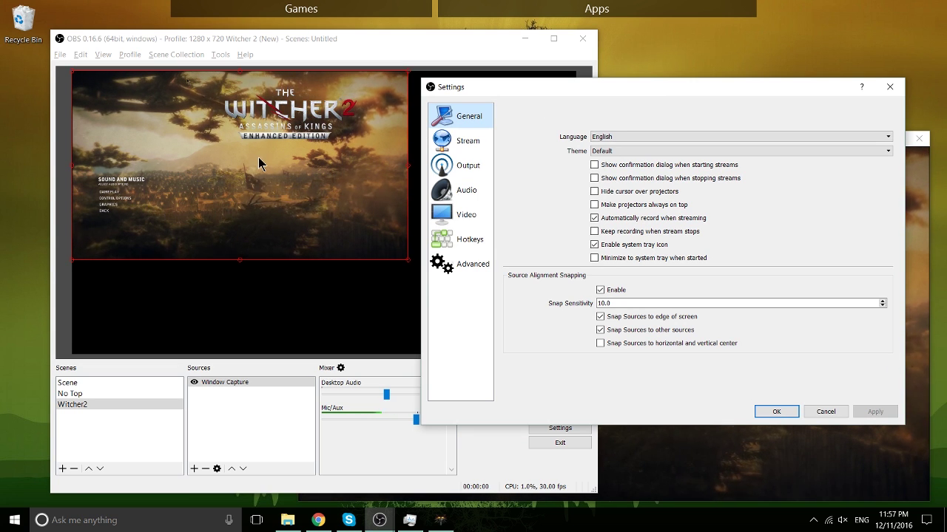
left_click(468, 165)
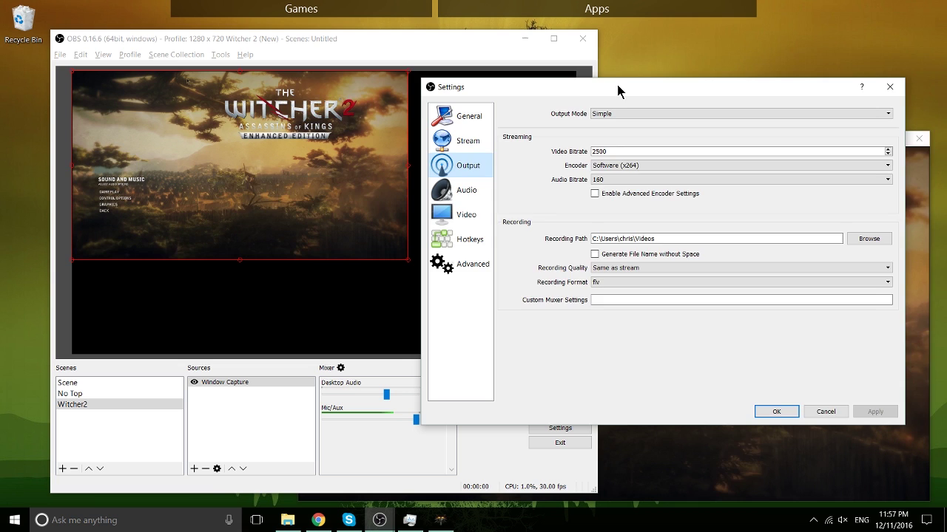
left_click_drag(618, 88, 656, 65)
left_click(503, 189)
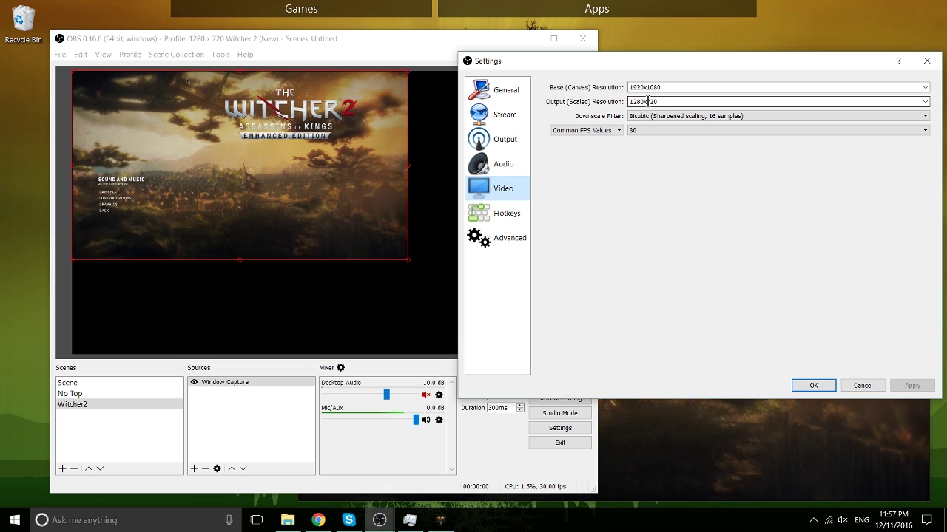
left_click_drag(657, 101, 615, 104)
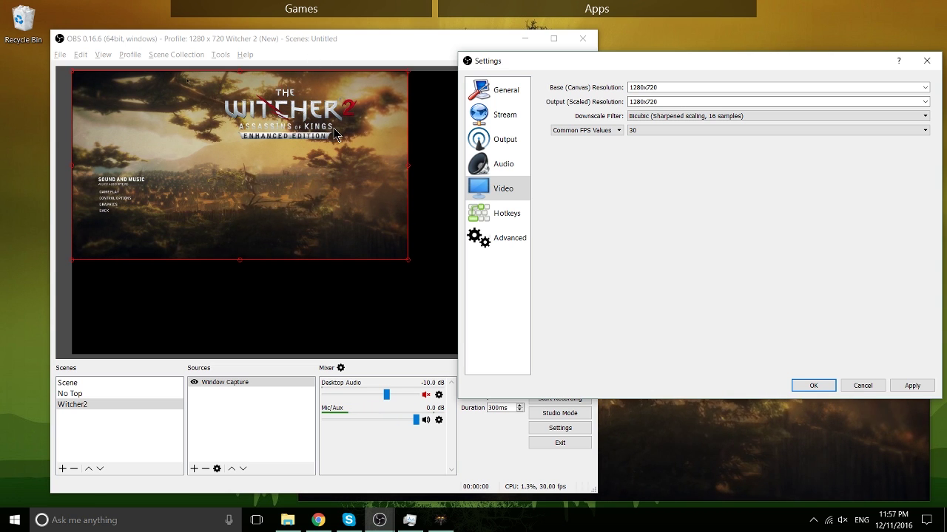
left_click(657, 87)
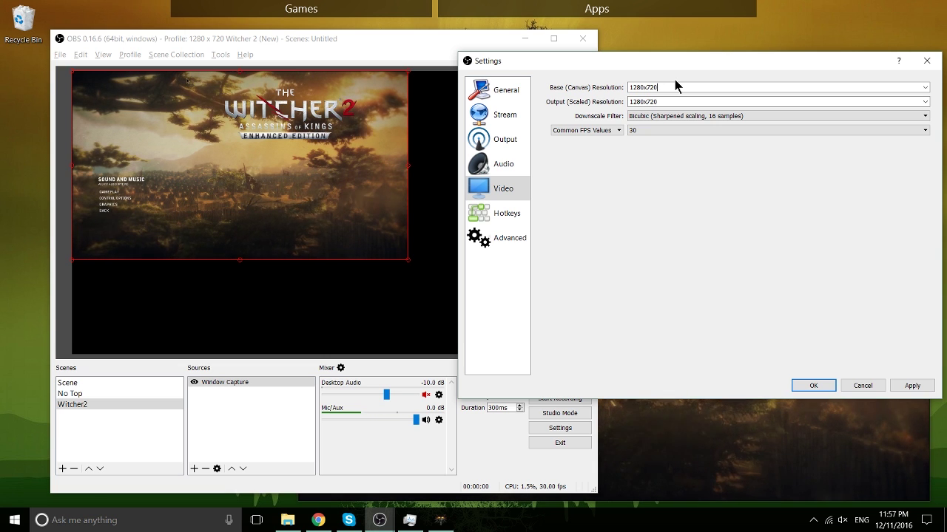
left_click(910, 387)
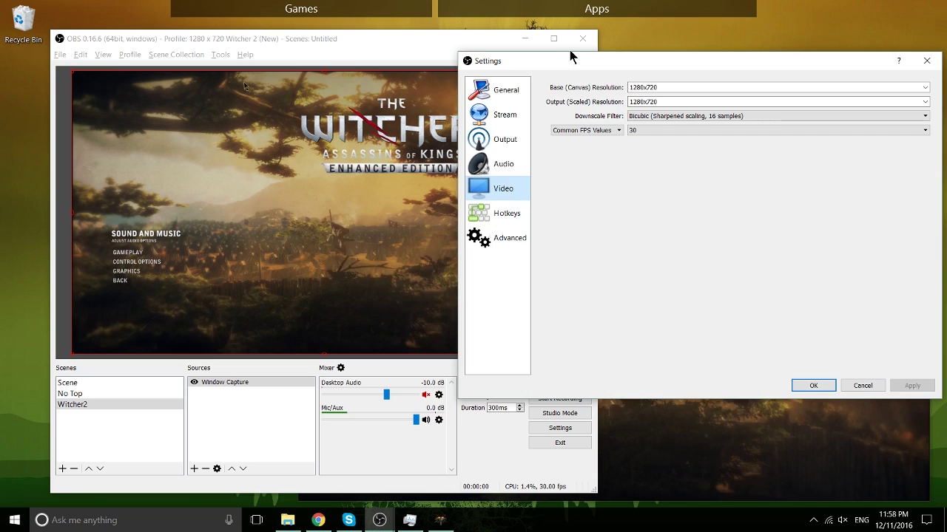
left_click_drag(577, 61, 727, 50)
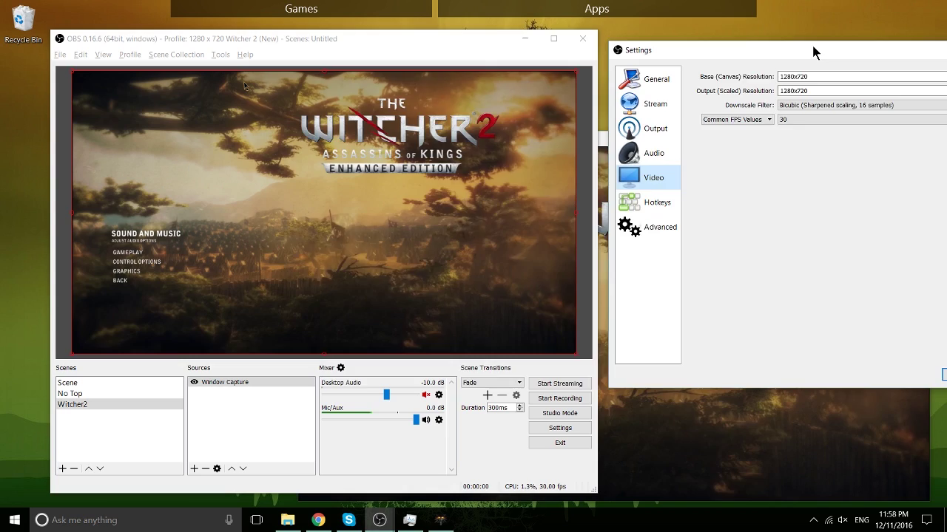
Change the Output page's Video Bitrate from 2500 to 4000.
left_click_drag(811, 46, 486, 42)
left_click(326, 127)
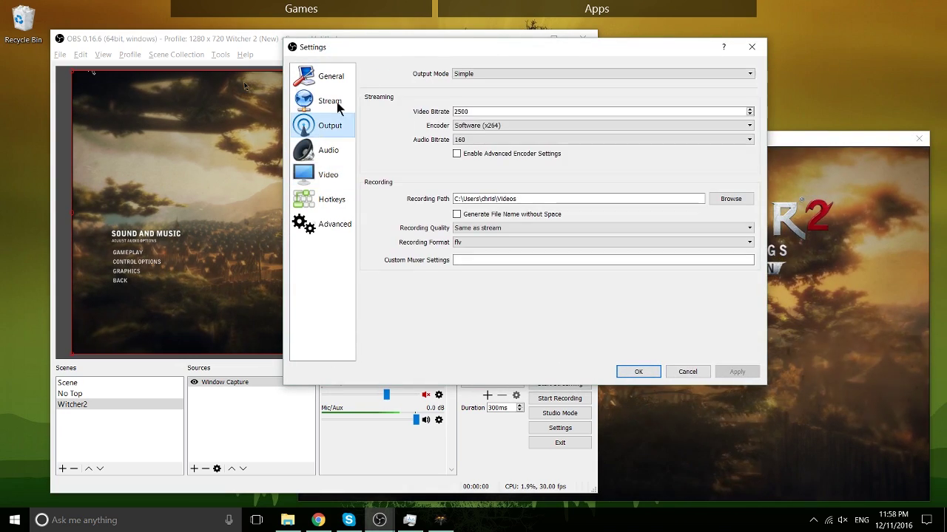
left_click_drag(420, 49, 520, 77)
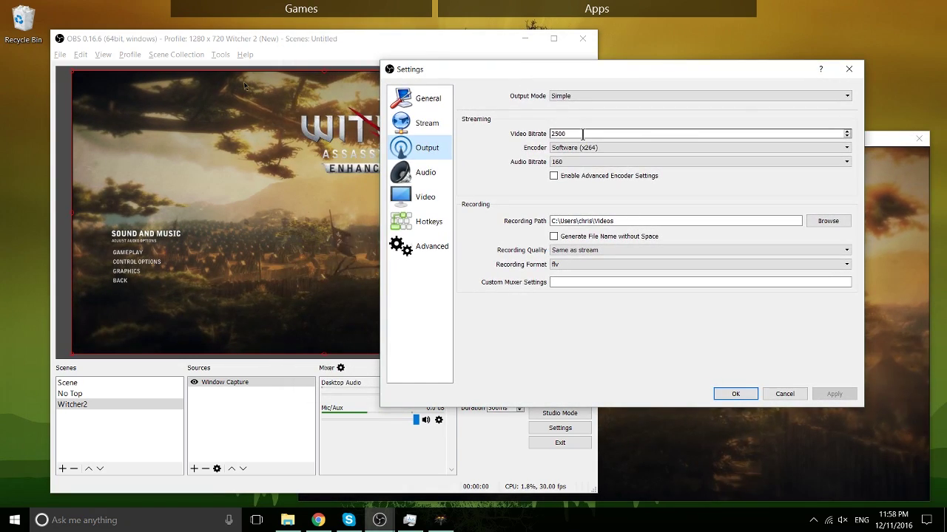
left_click_drag(582, 76, 620, 112)
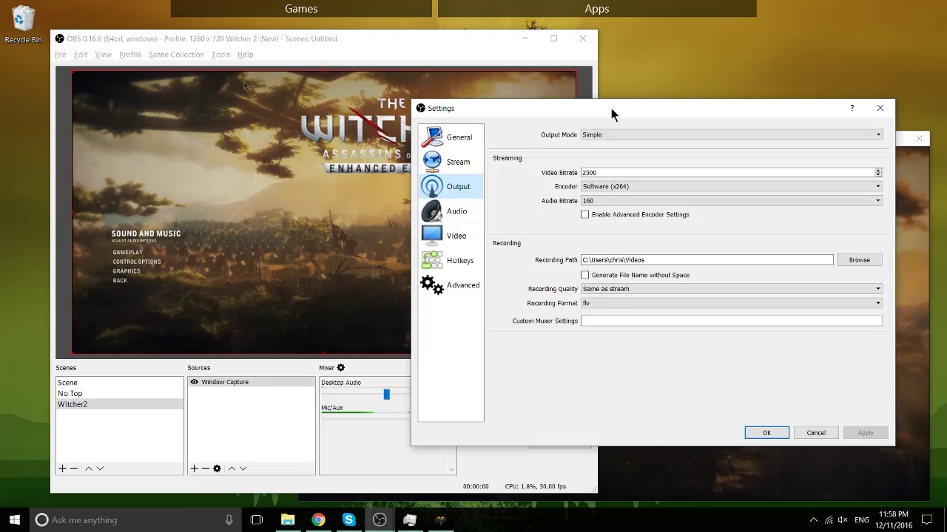
double_click(632, 173)
left_click_drag(577, 102, 565, 159)
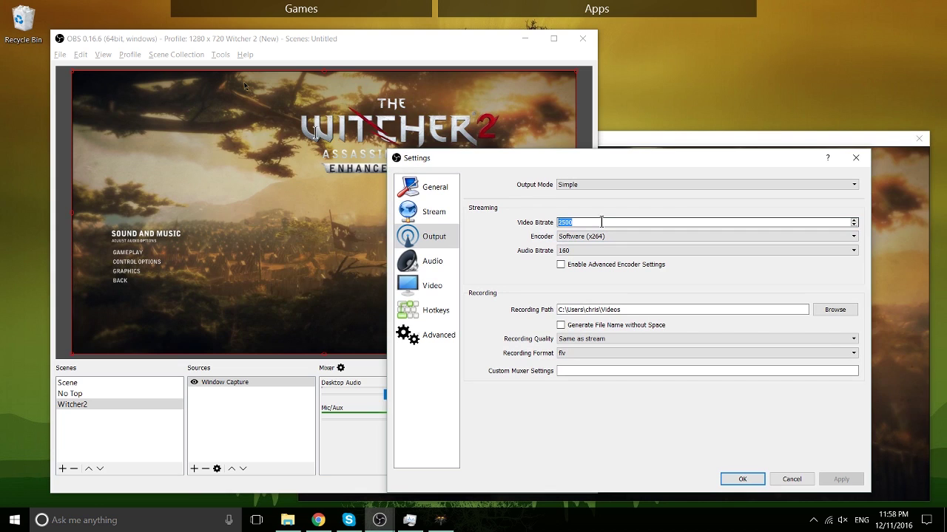
type("4000")
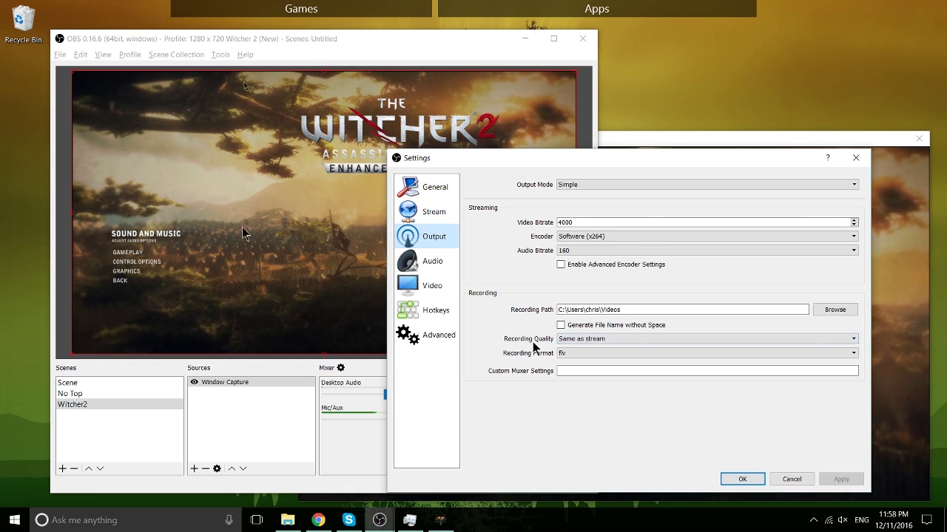
Keep Recording Quality set to Same as stream.
left_click(568, 339)
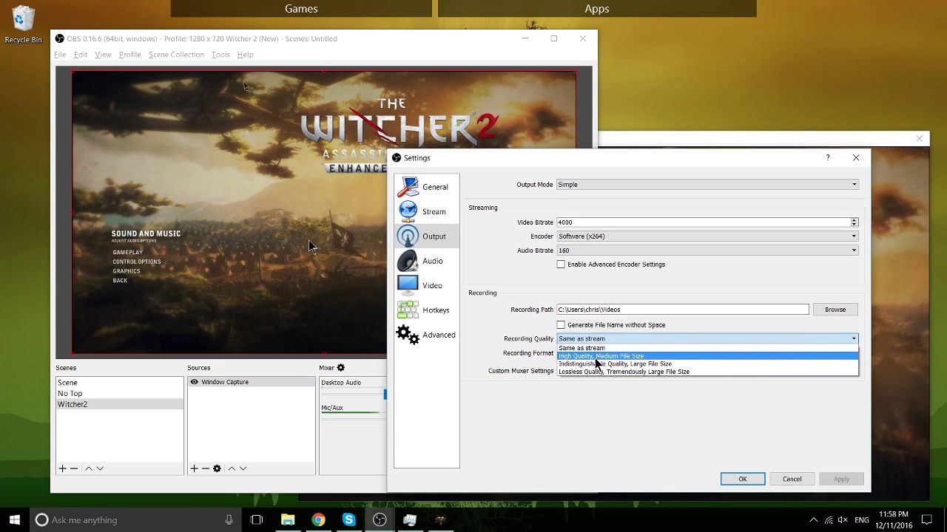
left_click(520, 337)
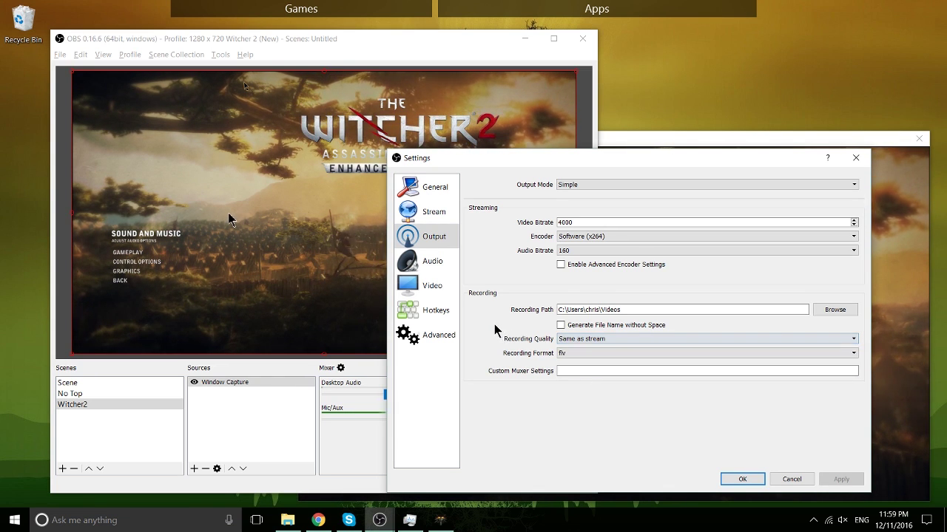
left_click_drag(574, 222, 540, 227)
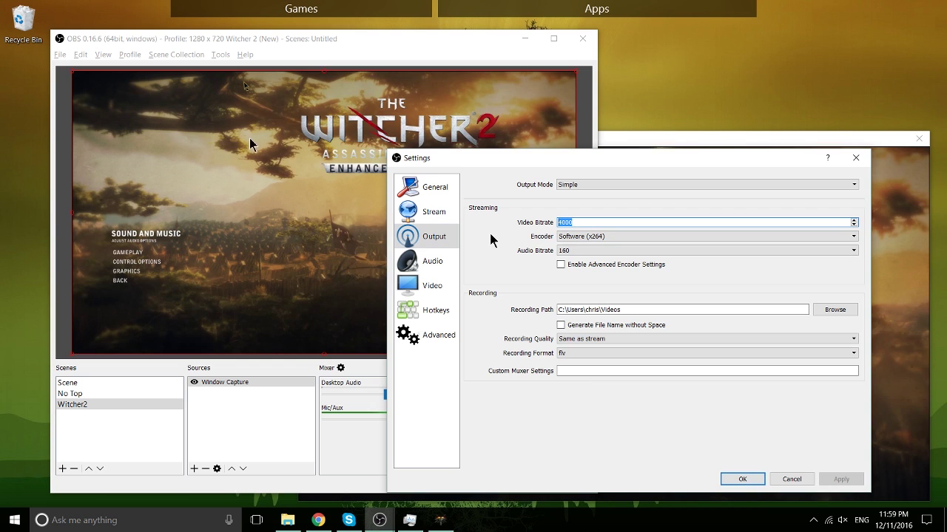
left_click(598, 223)
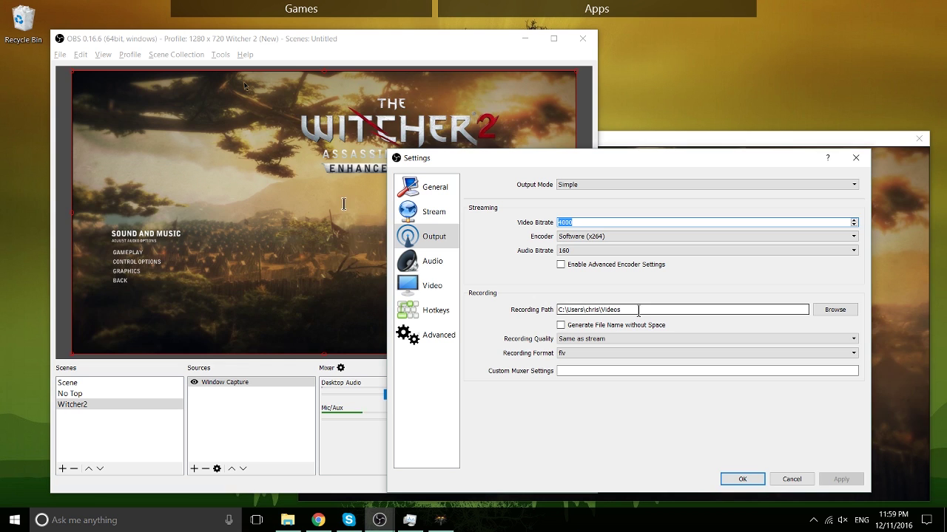
Append \Captures to the Recording Path so recordings go to Videos\Captures, then apply.
left_click_drag(633, 309, 489, 313)
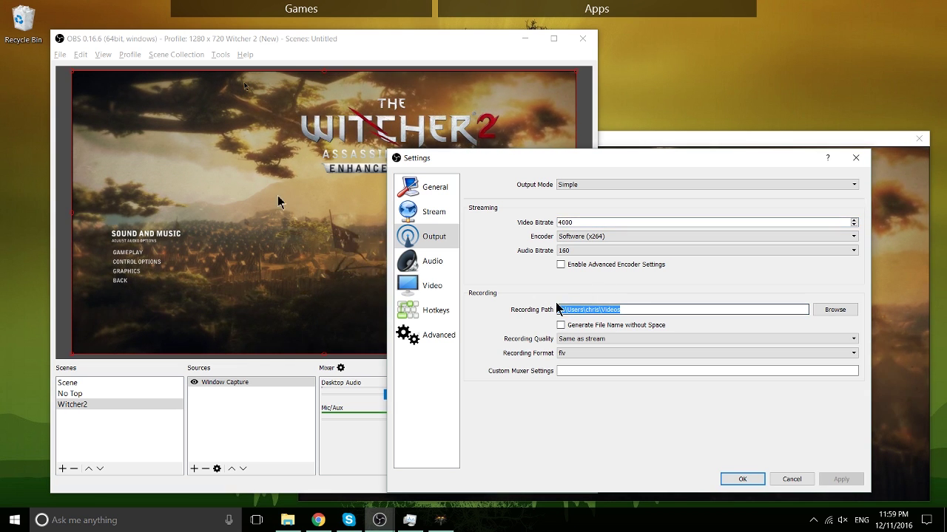
left_click(625, 311)
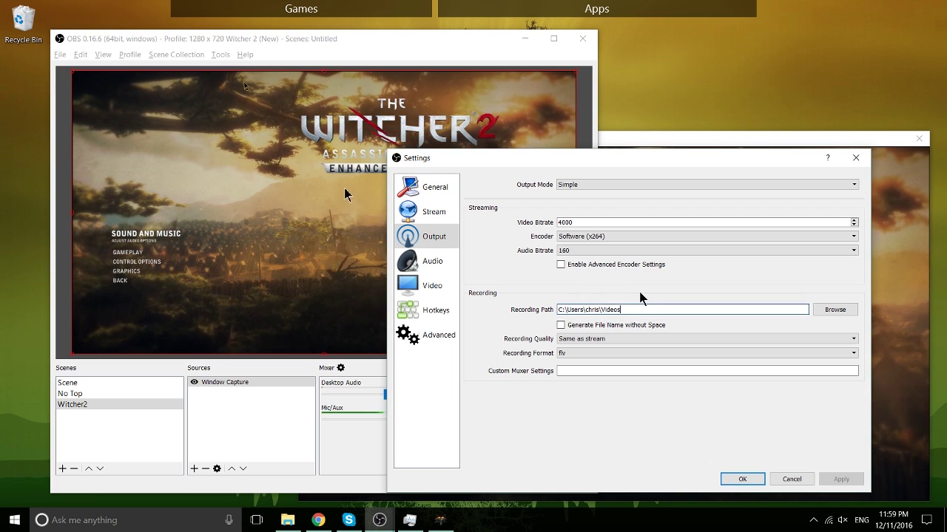
type("\\")
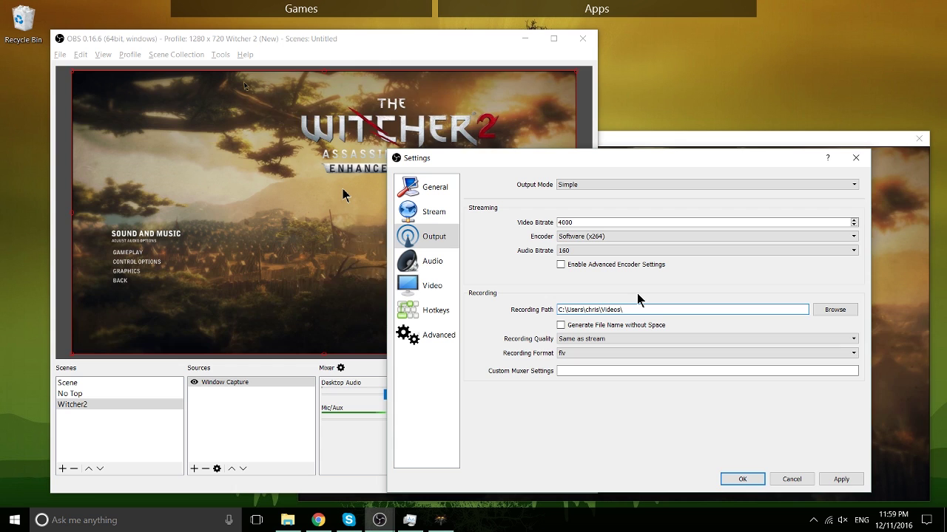
type("Captur")
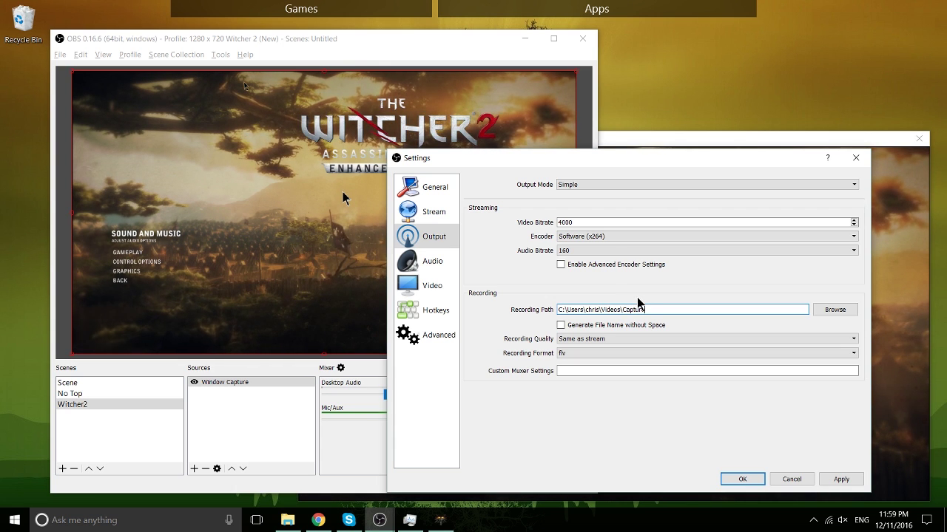
type("es")
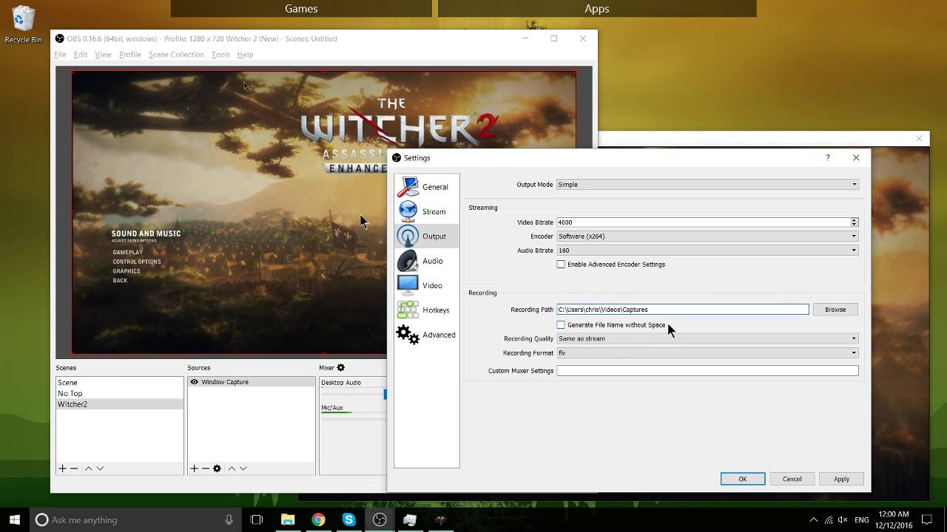
left_click_drag(557, 310, 718, 312)
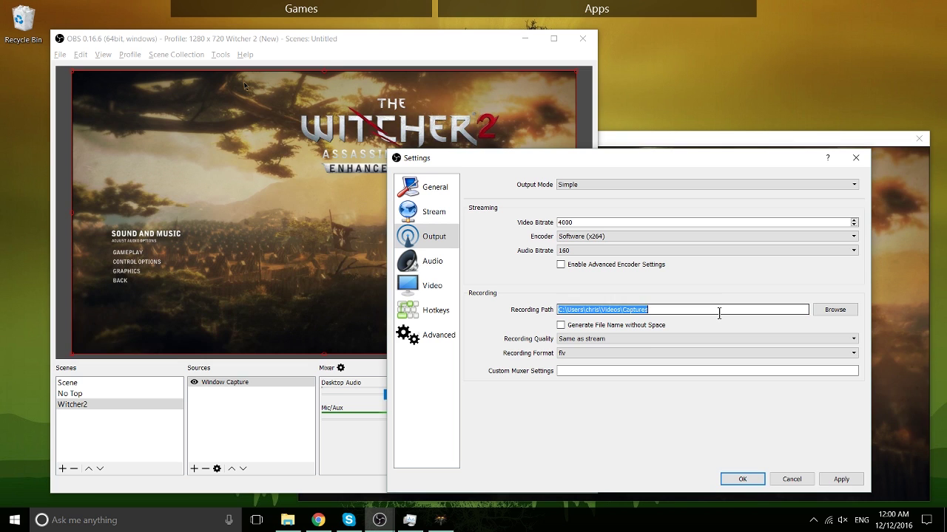
left_click(668, 310)
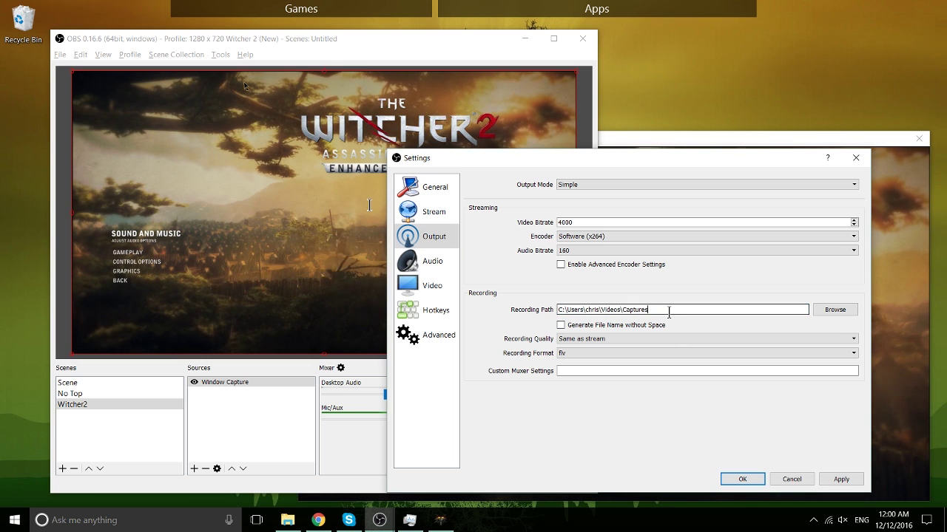
left_click(835, 480)
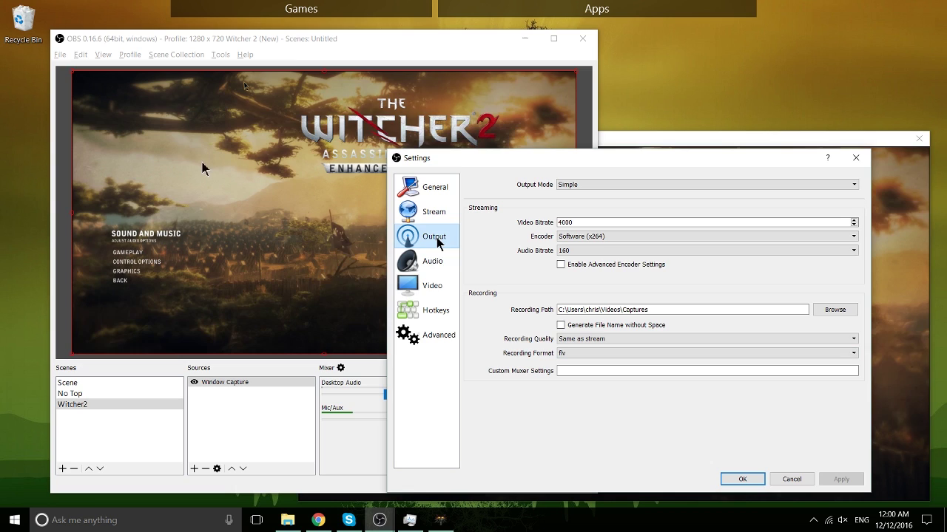
Keep the HD Pro Webcam C920 mic and Default desktop audio, then close Settings with OK.
left_click(441, 265)
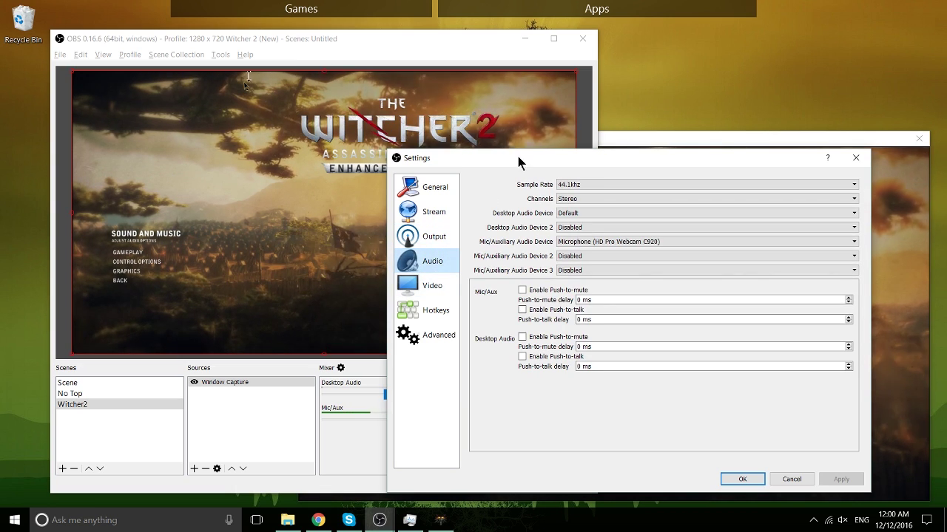
left_click_drag(517, 161, 599, 119)
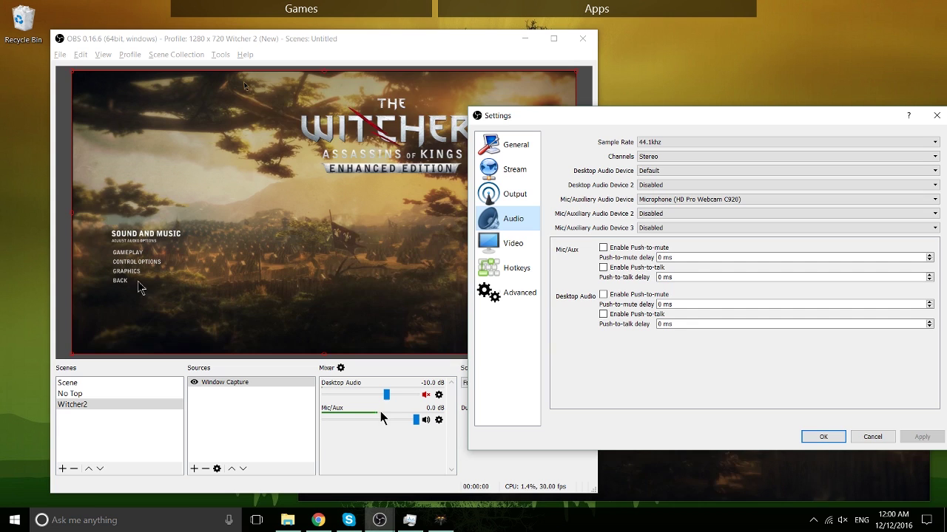
left_click(671, 200)
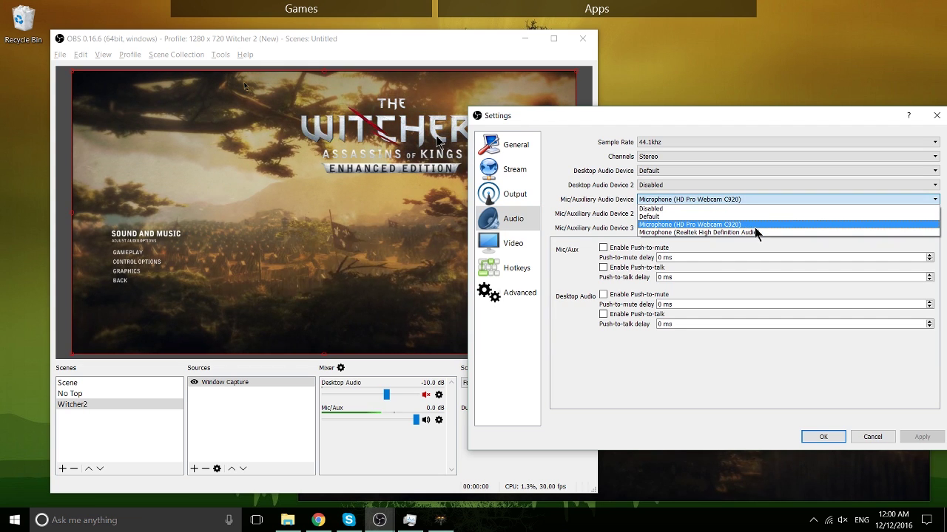
left_click(777, 199)
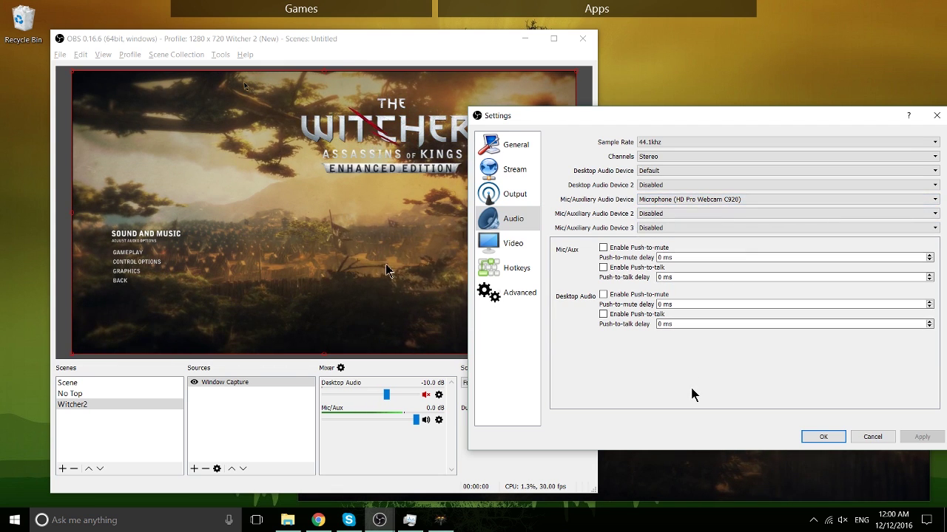
left_click(664, 173)
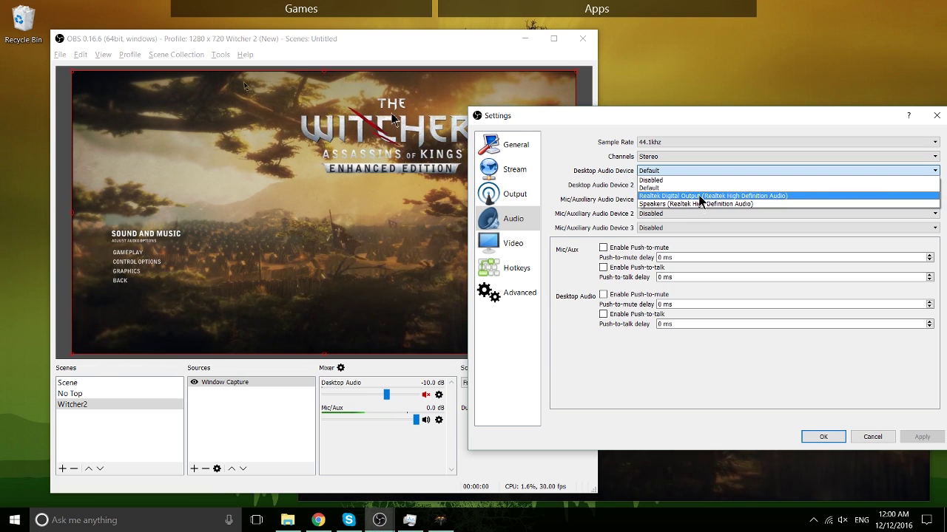
left_click(708, 187)
left_click_drag(700, 118, 668, 75)
left_click(791, 395)
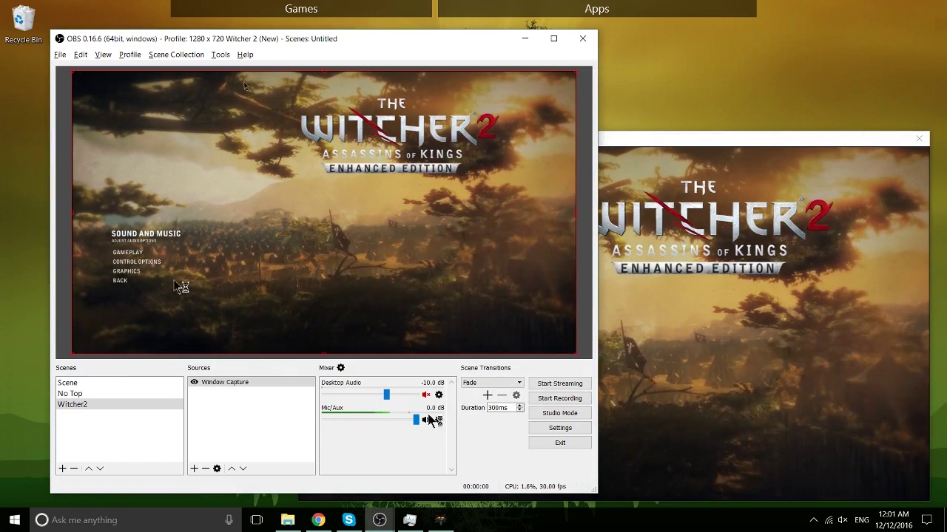
left_click(438, 420)
left_click(469, 442)
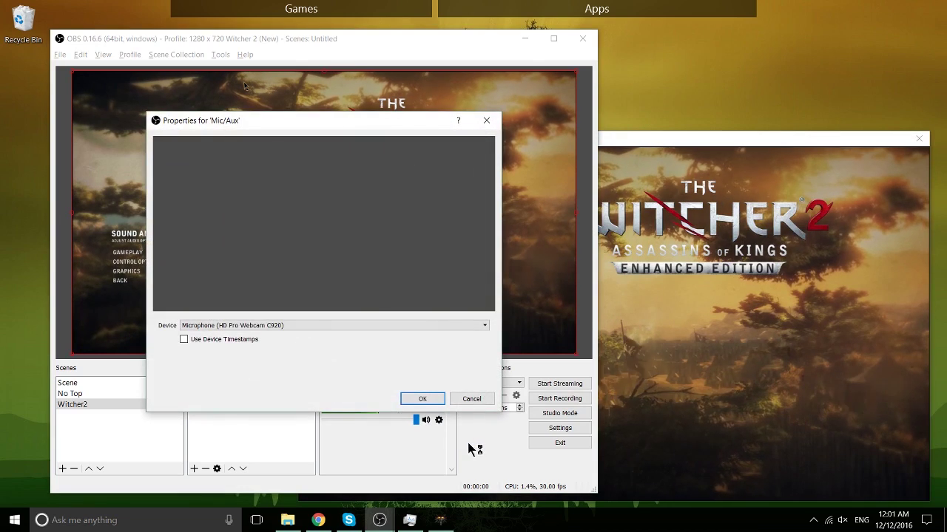
left_click(303, 325)
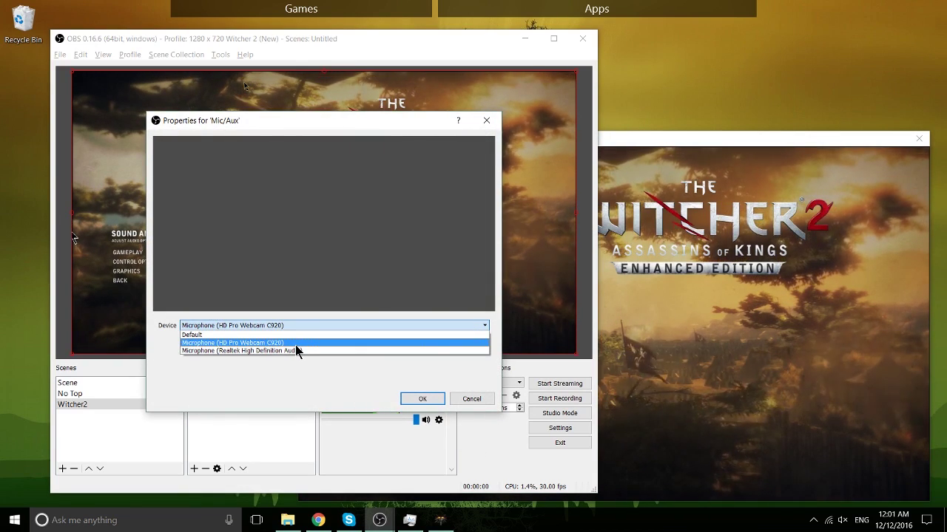
left_click(295, 345)
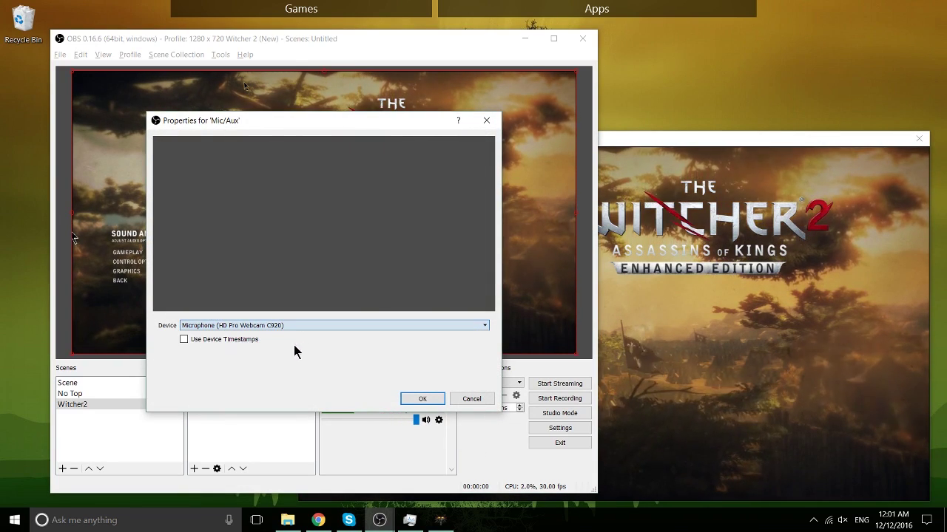
left_click(433, 400)
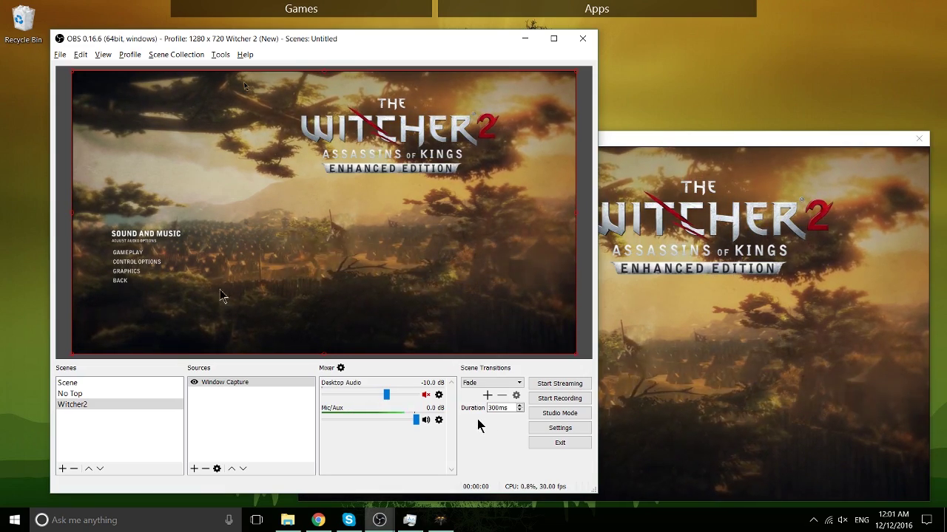
Record a roughly 30-second test clip of the Witcher2 scene, then stop recording.
left_click(530, 400)
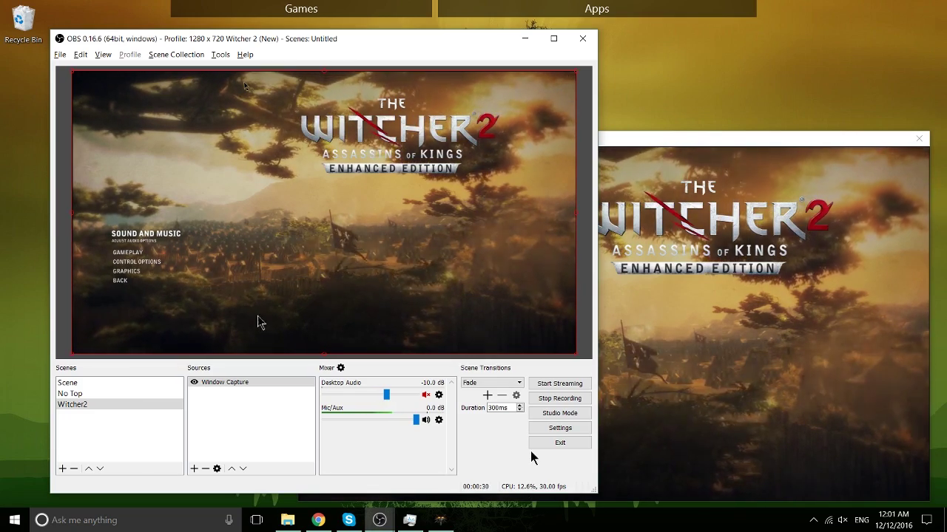
left_click(558, 398)
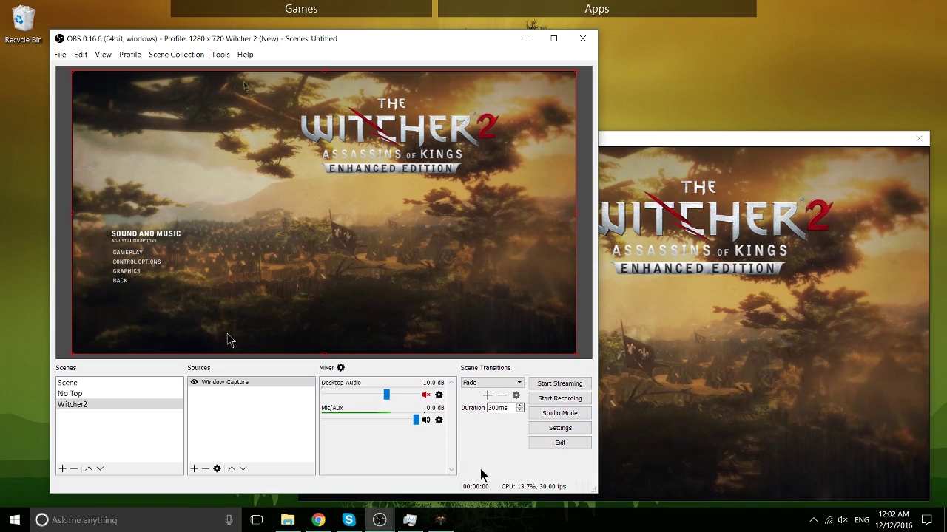
Open the Videos\Captures folder and compare the existing recordings' sizes.
left_click(288, 522)
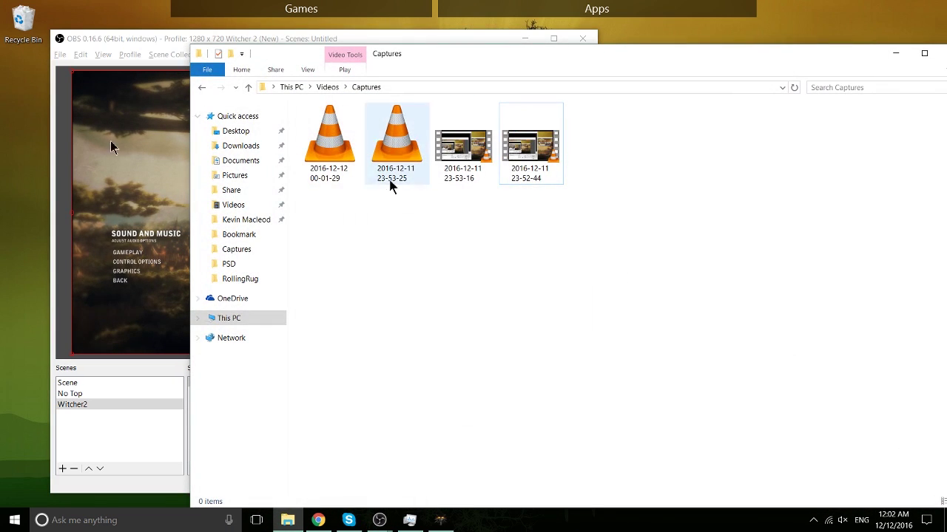
left_click(486, 153)
left_click(540, 142)
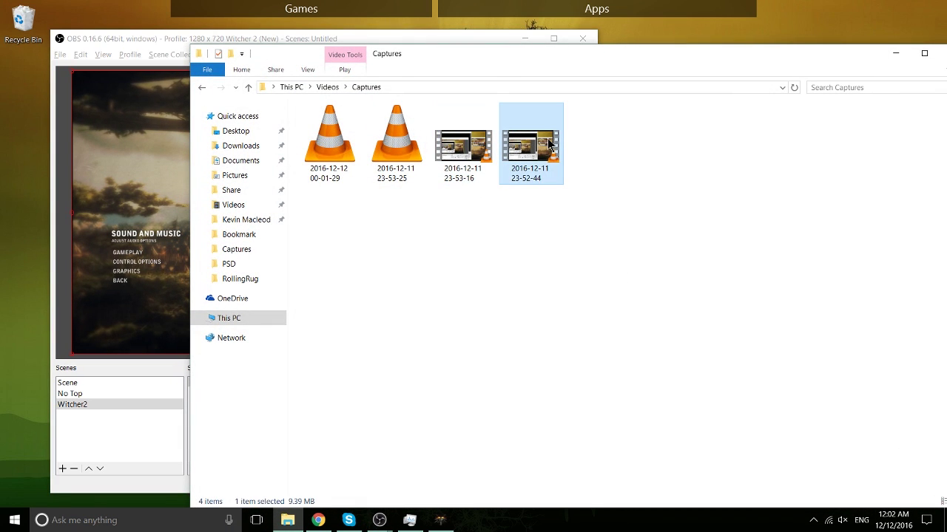
left_click(486, 151)
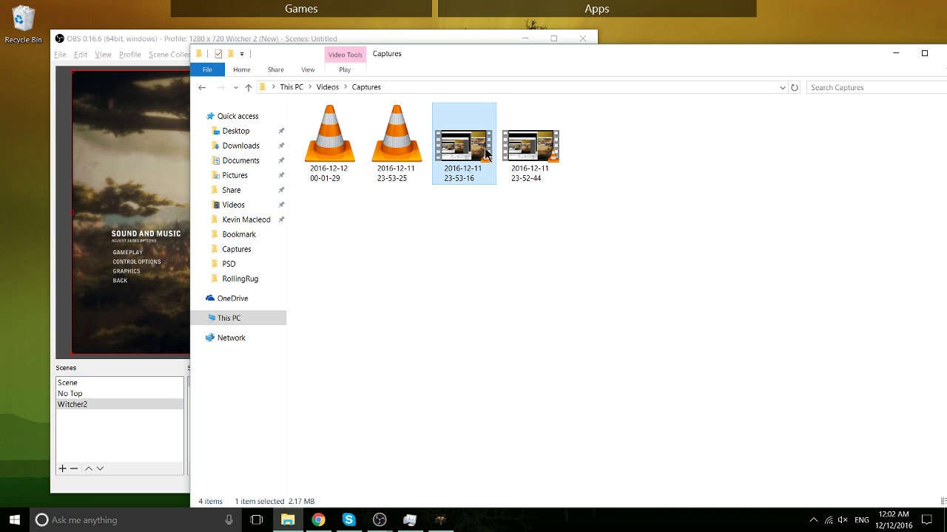
left_click(397, 148)
left_click(349, 152)
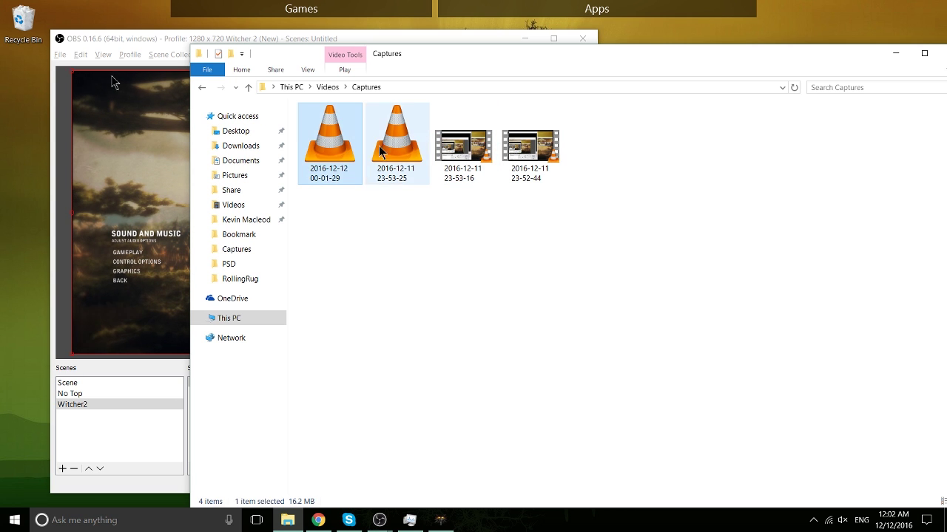
left_click(380, 148)
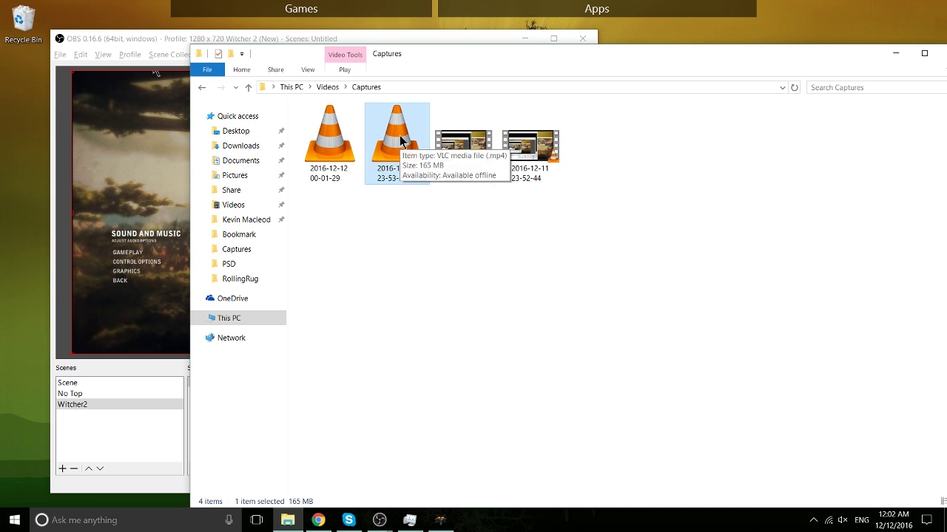
left_click(320, 157)
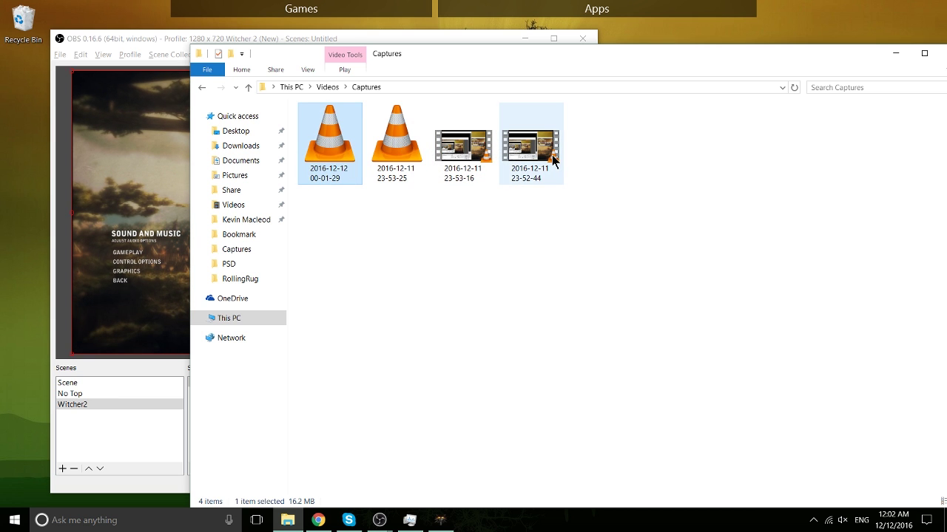
right_click(371, 231)
mouse_move(411, 241)
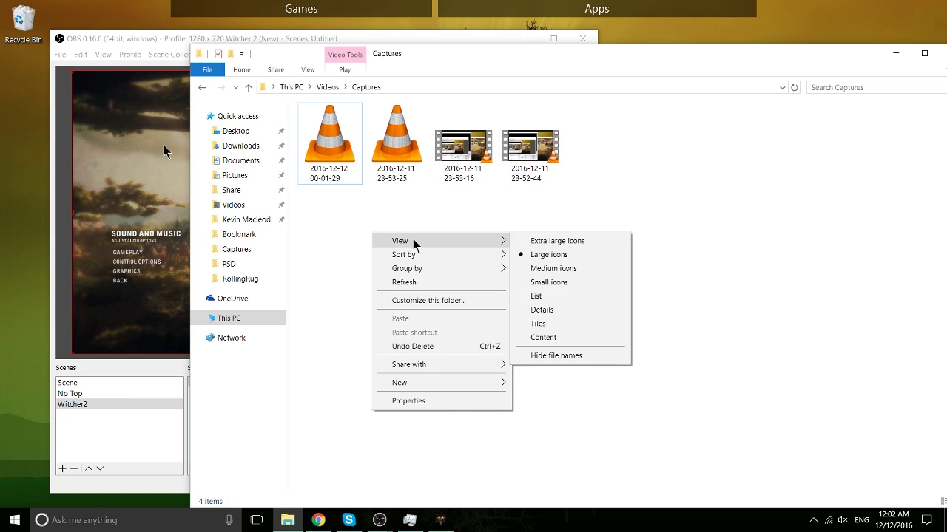
left_click(542, 309)
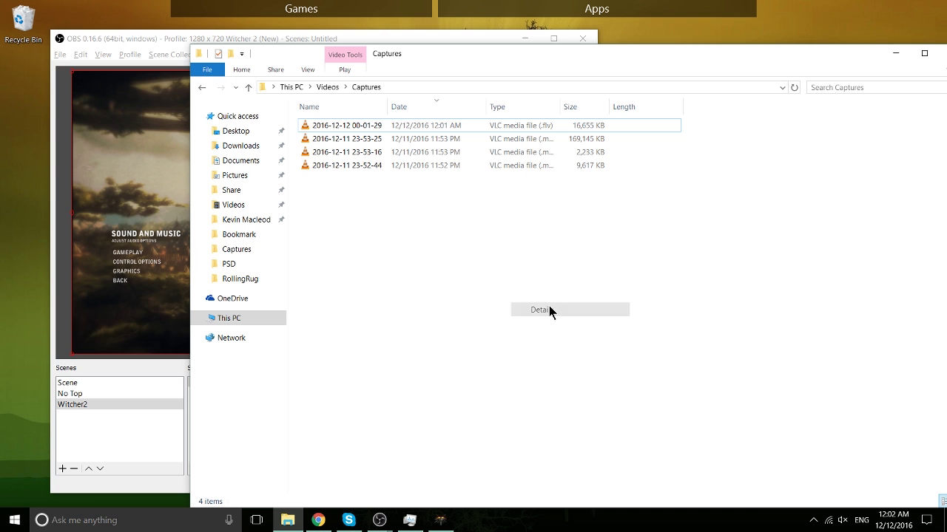
left_click(440, 112)
left_click(448, 104)
left_click(374, 133)
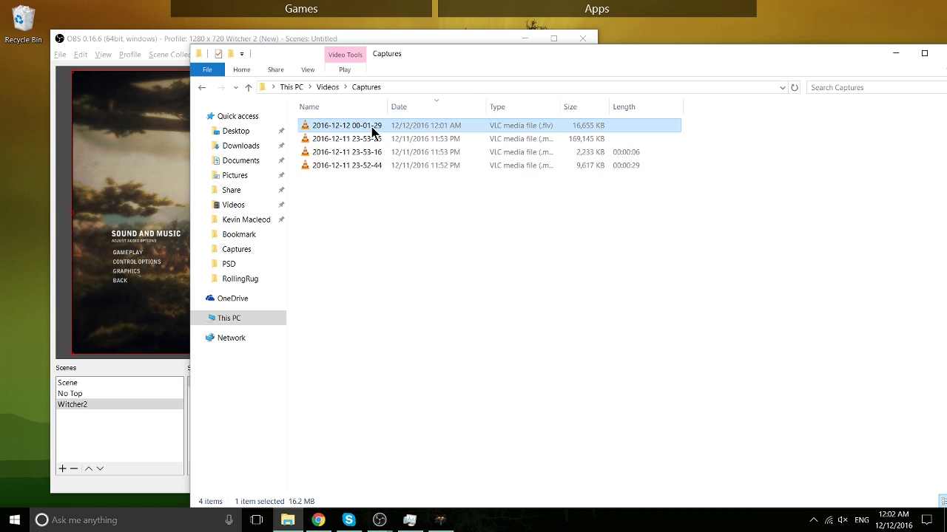
double_click(372, 132)
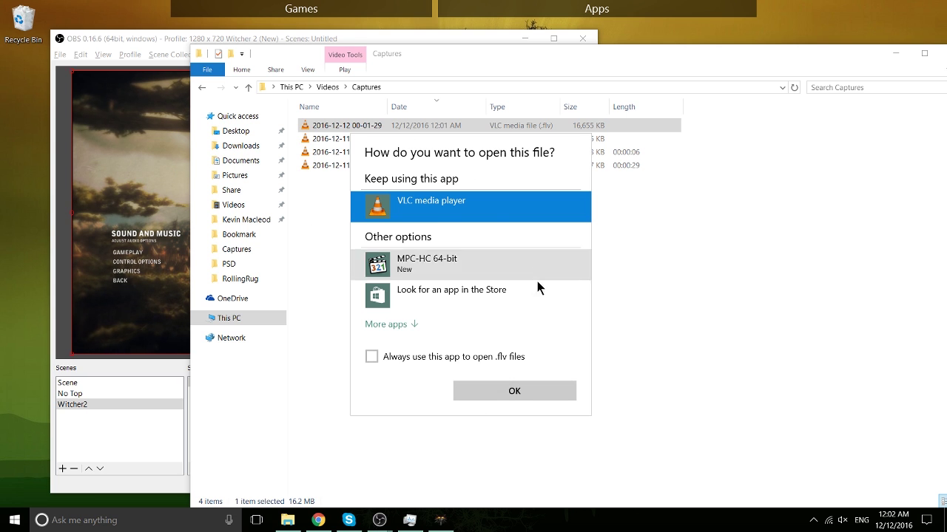
left_click(532, 391)
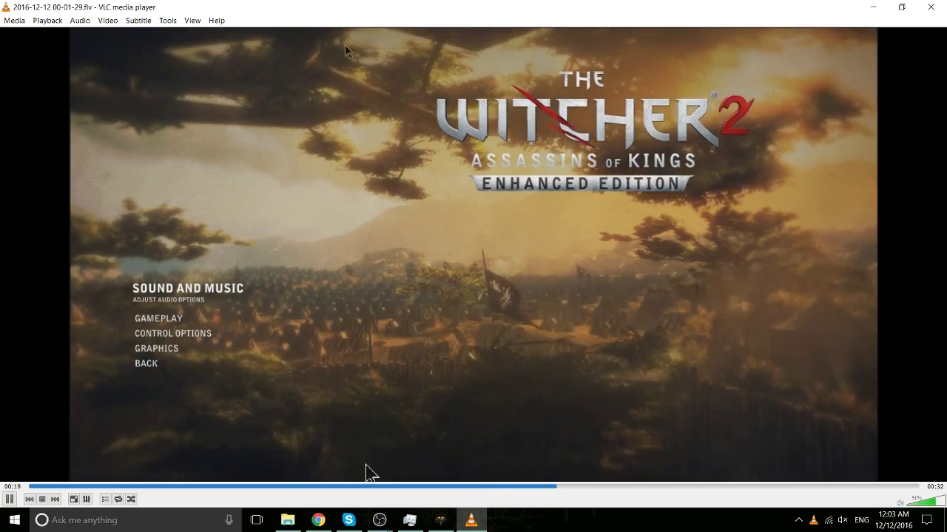
left_click(928, 15)
left_click_drag(356, 37, 347, 35)
Change the Output page's Recording Format from flv to mp4 and save the settings.
left_click(784, 247)
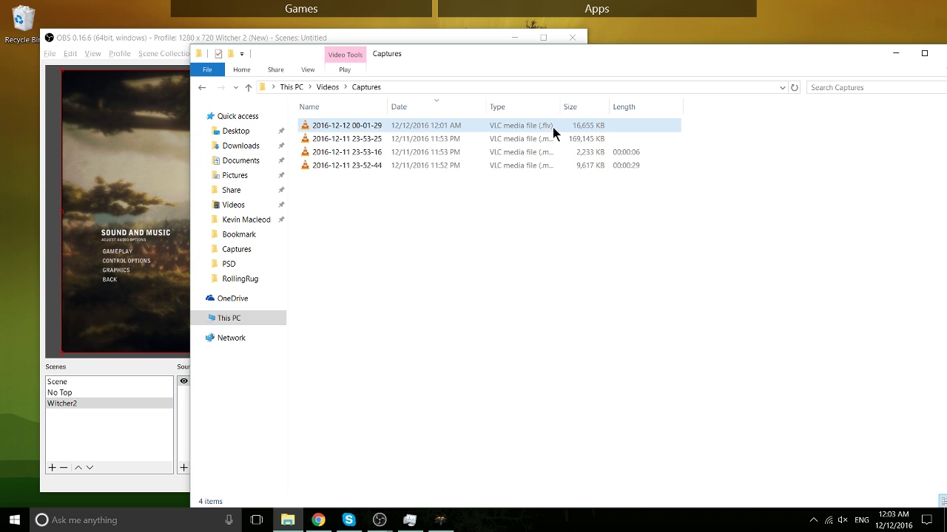
left_click(48, 54)
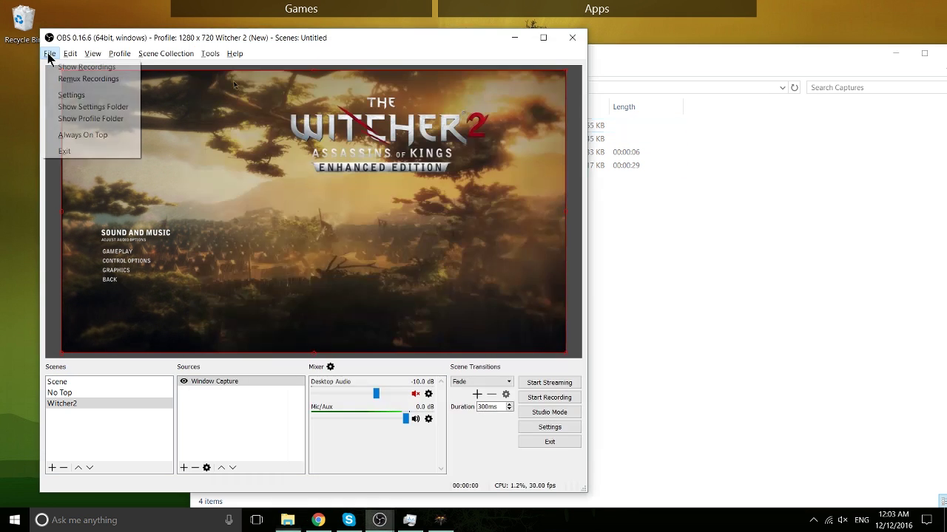
left_click(67, 94)
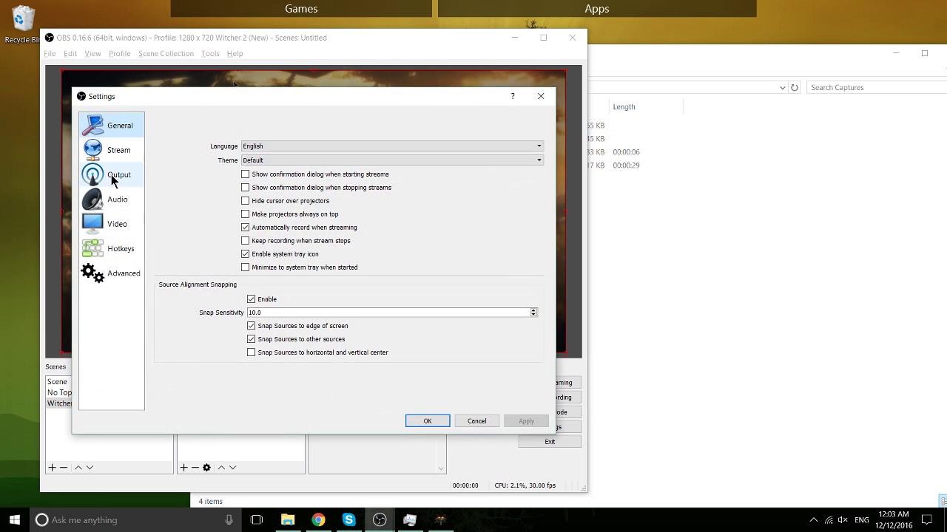
left_click(117, 224)
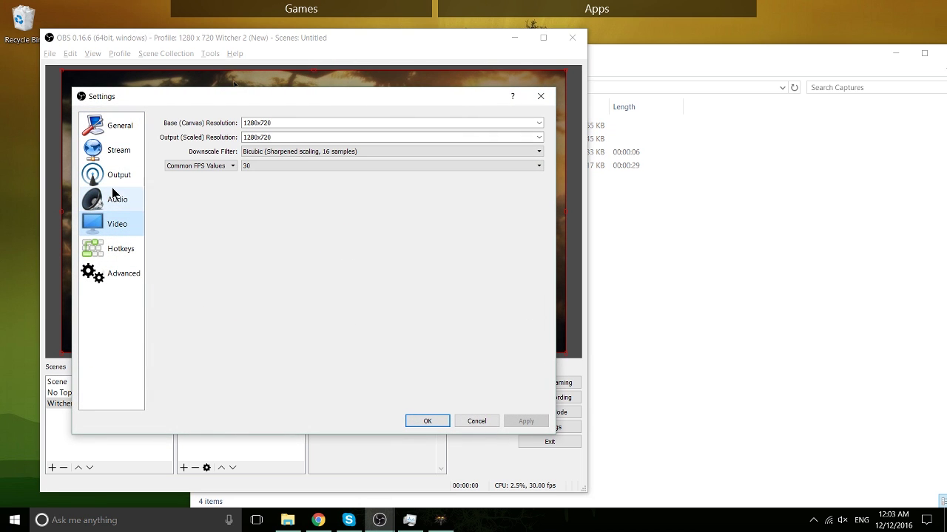
left_click(122, 154)
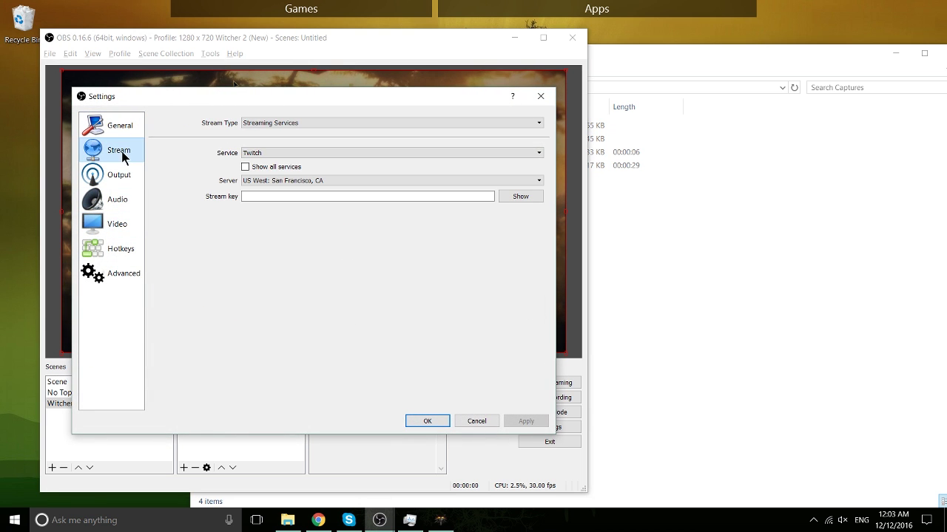
left_click(123, 177)
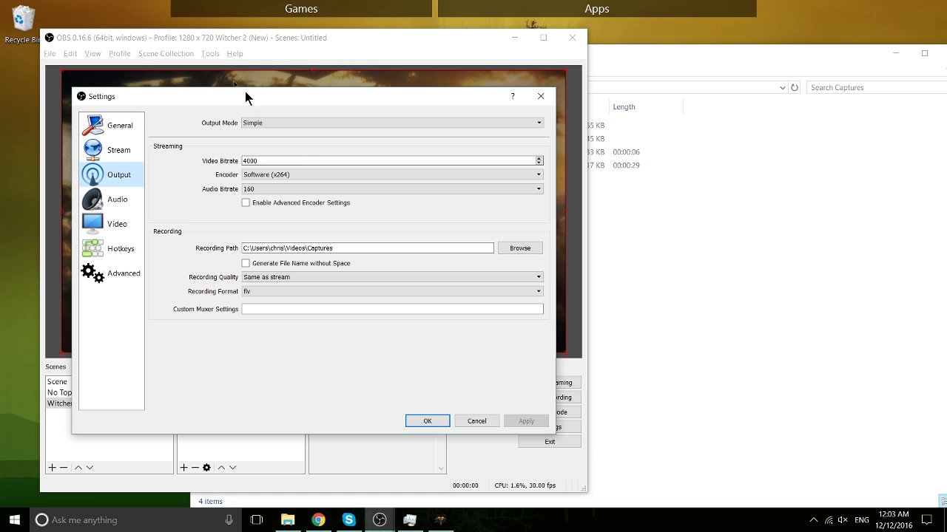
left_click_drag(246, 98, 518, 111)
left_click(554, 299)
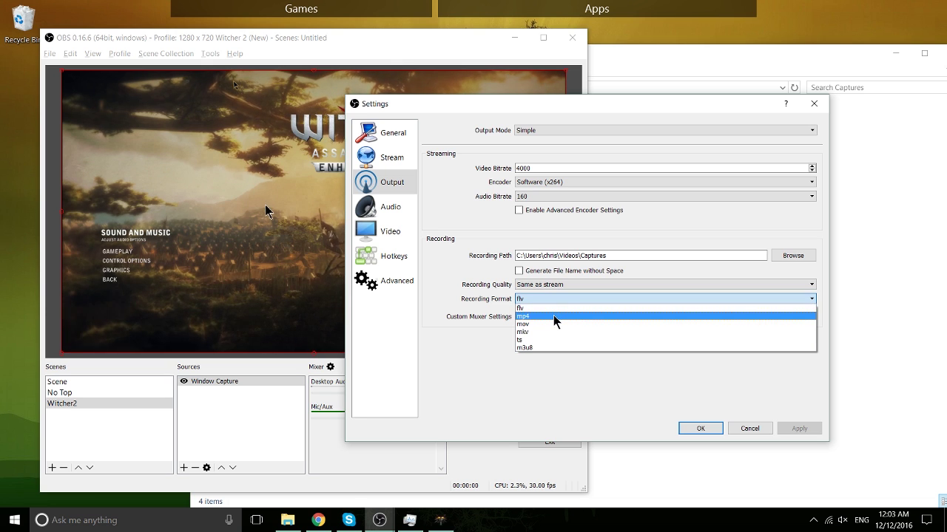
left_click(553, 316)
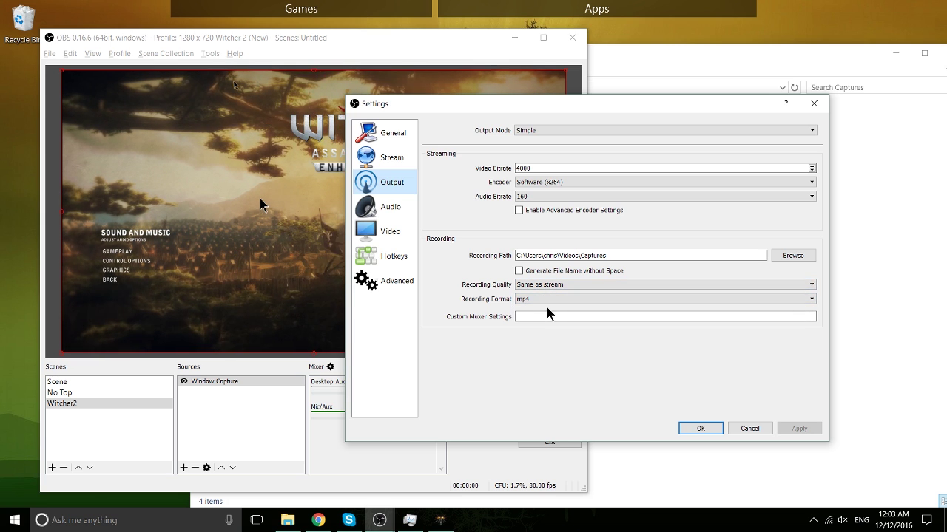
left_click(695, 428)
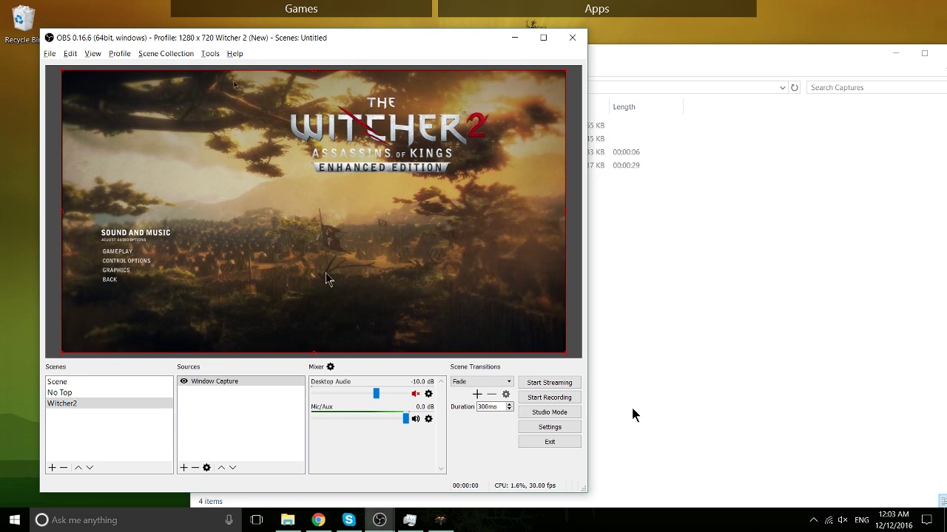
Reopen Settings and set the Stream page's service to Twitch.
left_click(50, 54)
left_click(58, 90)
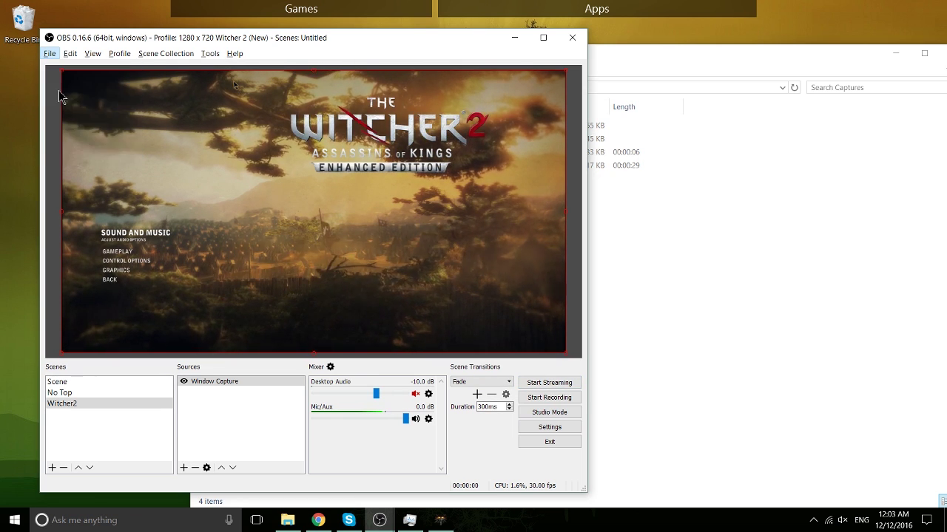
left_click_drag(202, 95, 403, 118)
left_click(245, 151)
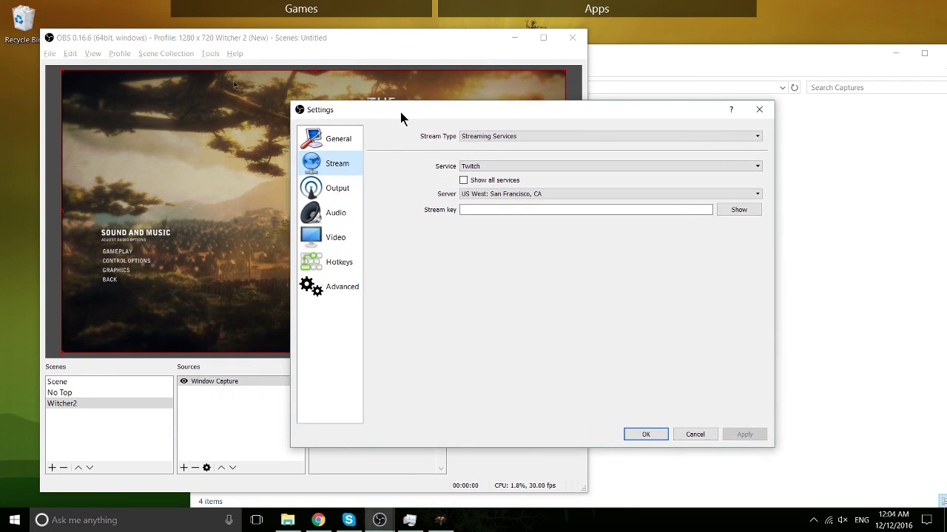
left_click(469, 166)
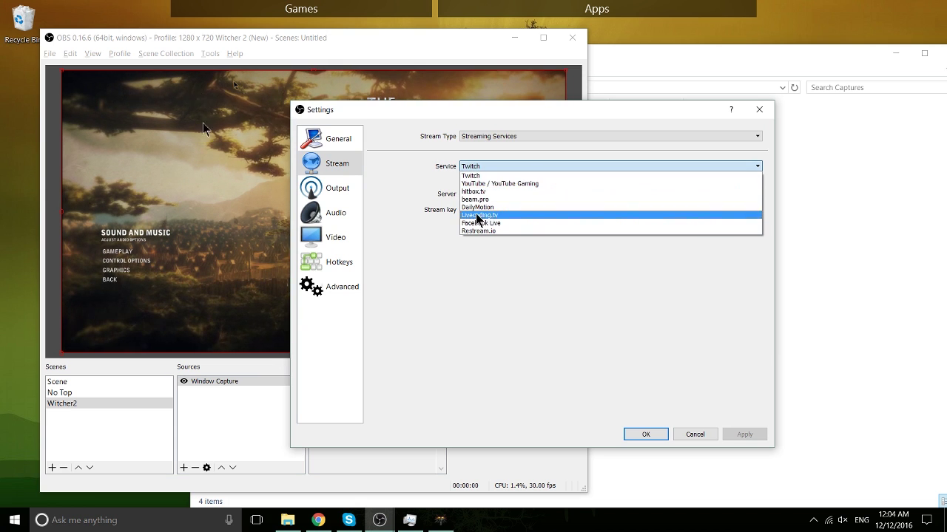
left_click(475, 183)
left_click(483, 167)
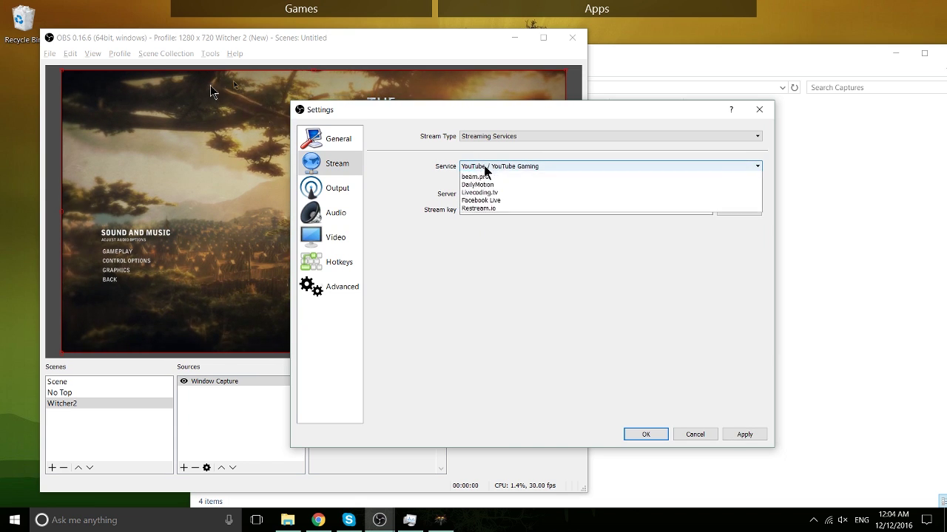
left_click(488, 176)
left_click(497, 166)
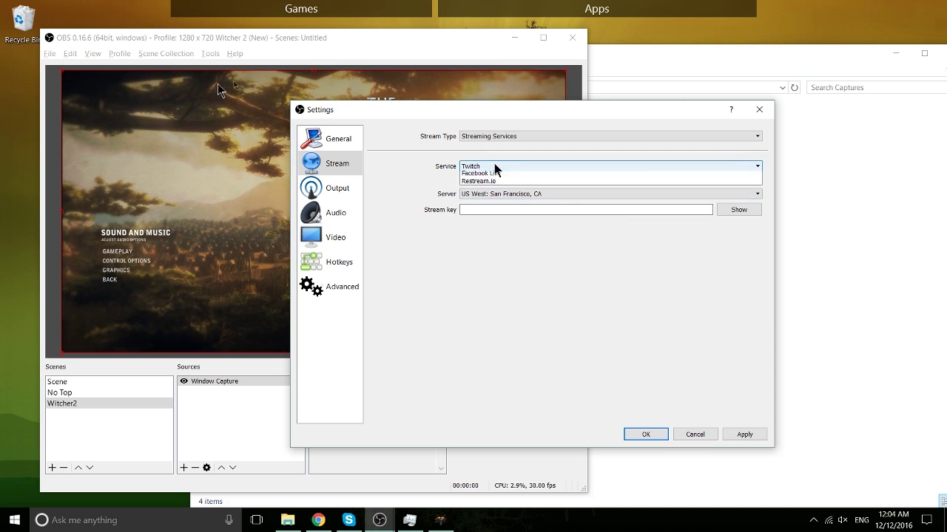
left_click(498, 184)
left_click(498, 167)
left_click(497, 182)
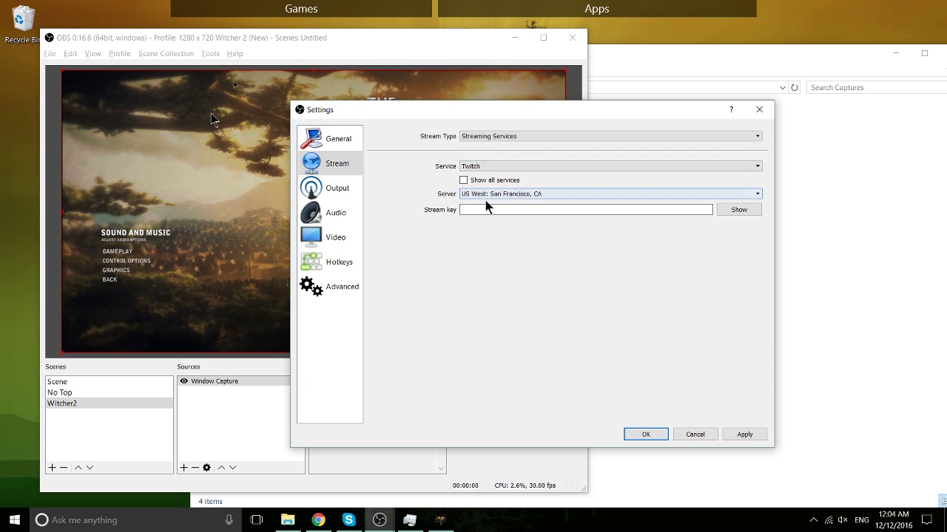
Choose the US East: New York, NY server and confirm the stream settings.
left_click(488, 195)
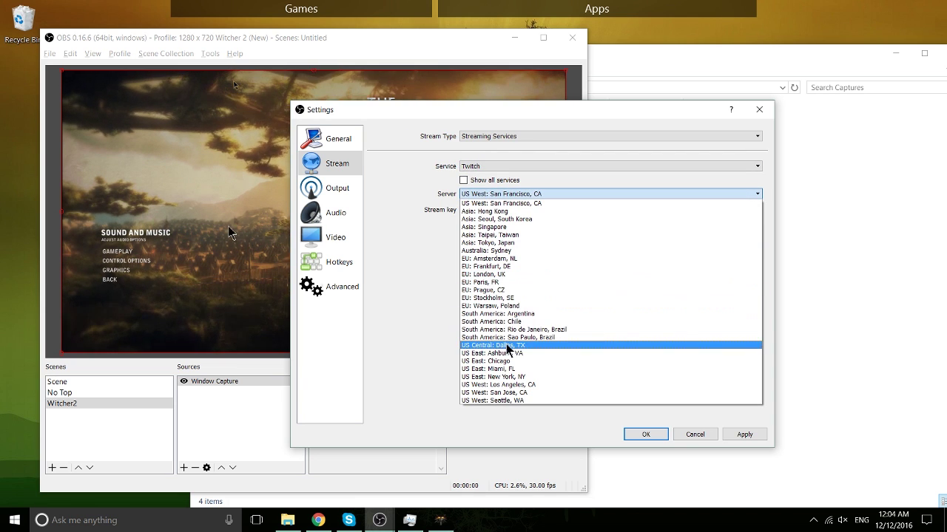
left_click(511, 379)
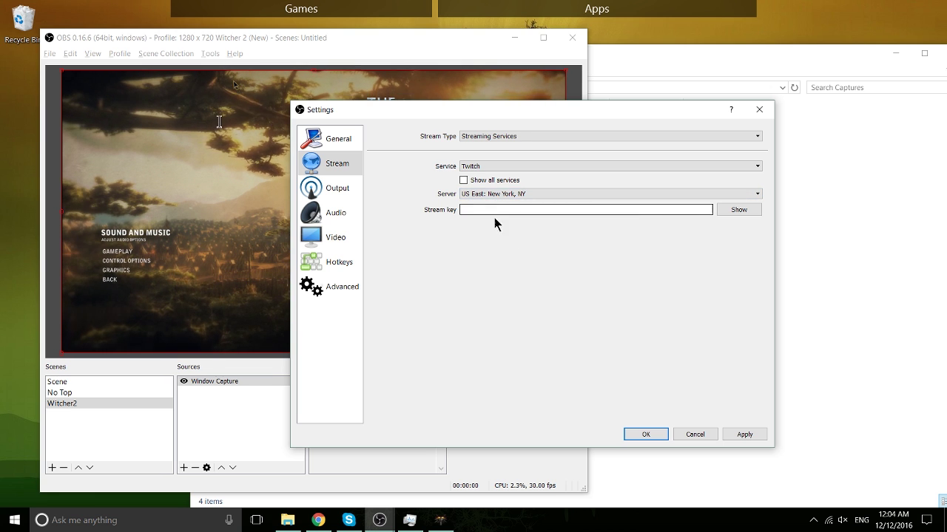
left_click_drag(461, 111, 439, 112)
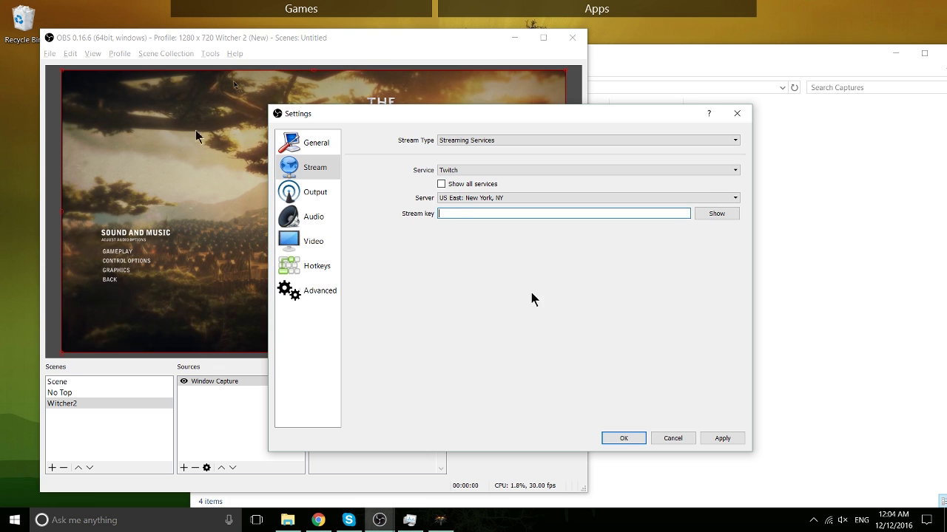
left_click(621, 438)
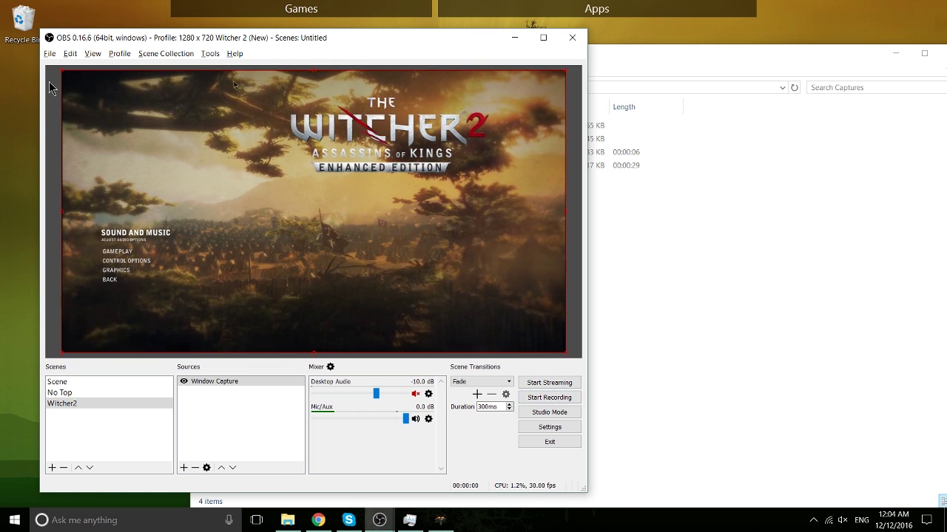
Reopen Settings and switch the stream service to YouTube / YouTube Gaming, then back to Twitch.
left_click(50, 54)
left_click(71, 94)
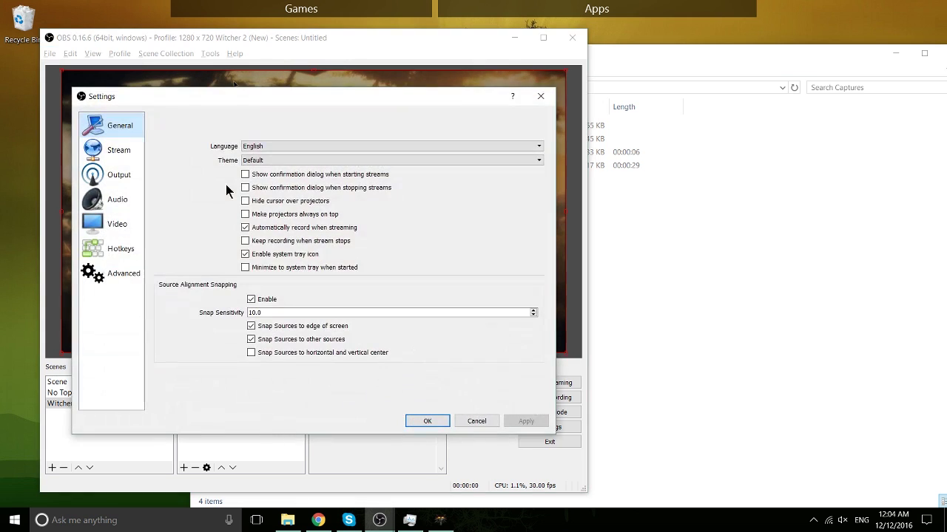
left_click(118, 175)
left_click(106, 149)
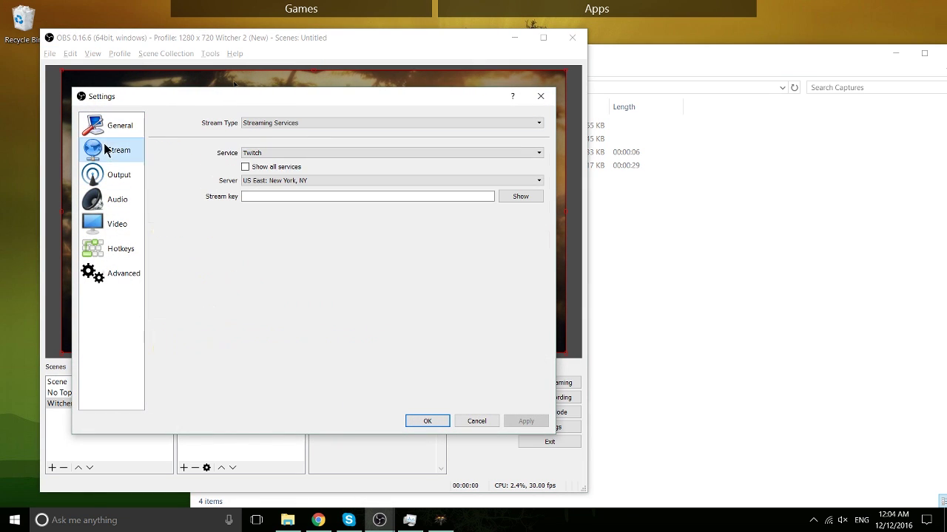
left_click(284, 152)
left_click(291, 170)
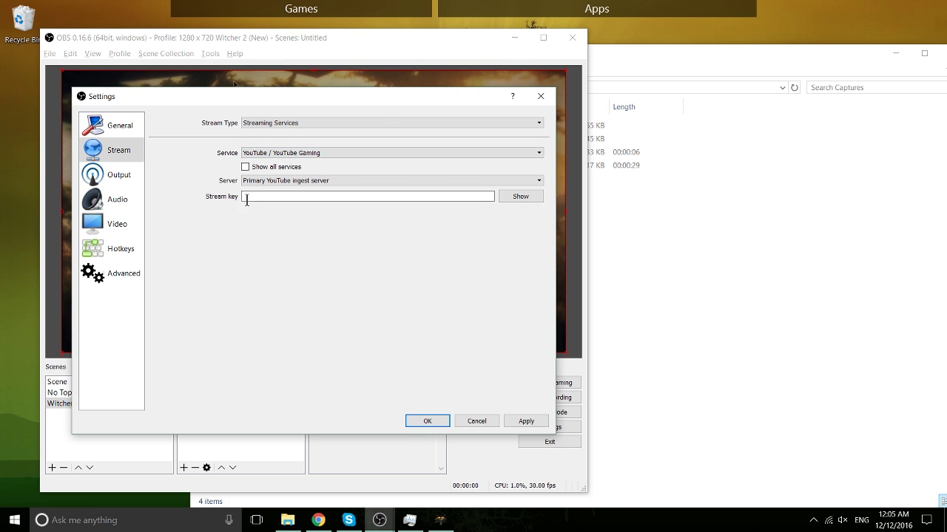
left_click(280, 152)
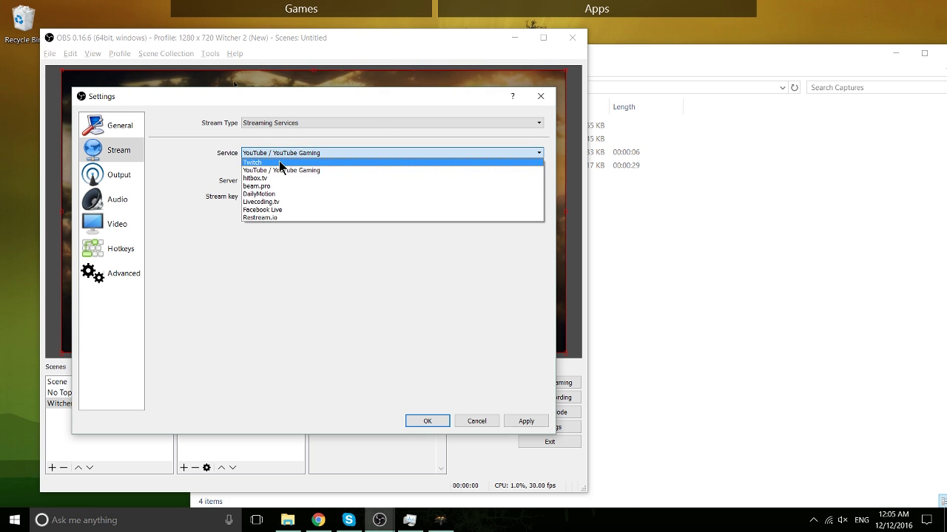
left_click(279, 162)
Tick 'Keep recording when stream stops' on the General page, then apply and close.
left_click(104, 125)
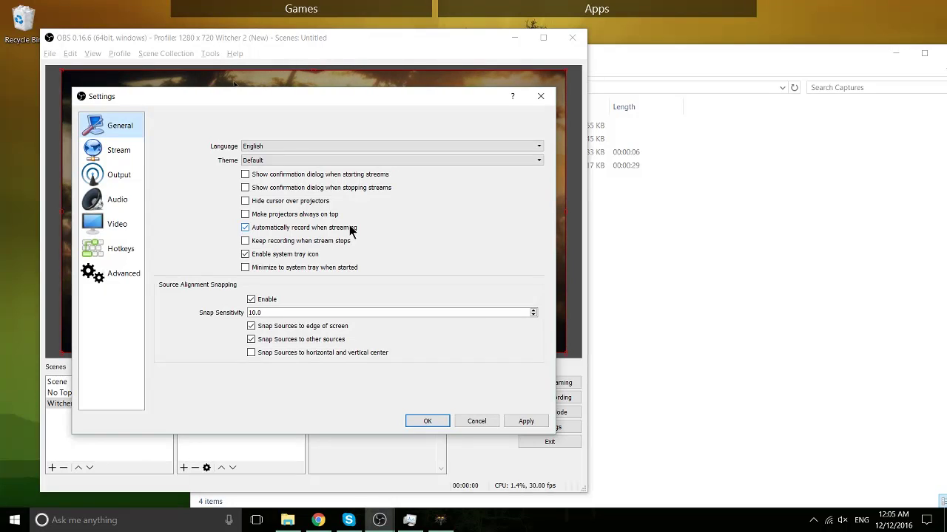
left_click_drag(341, 97, 660, 32)
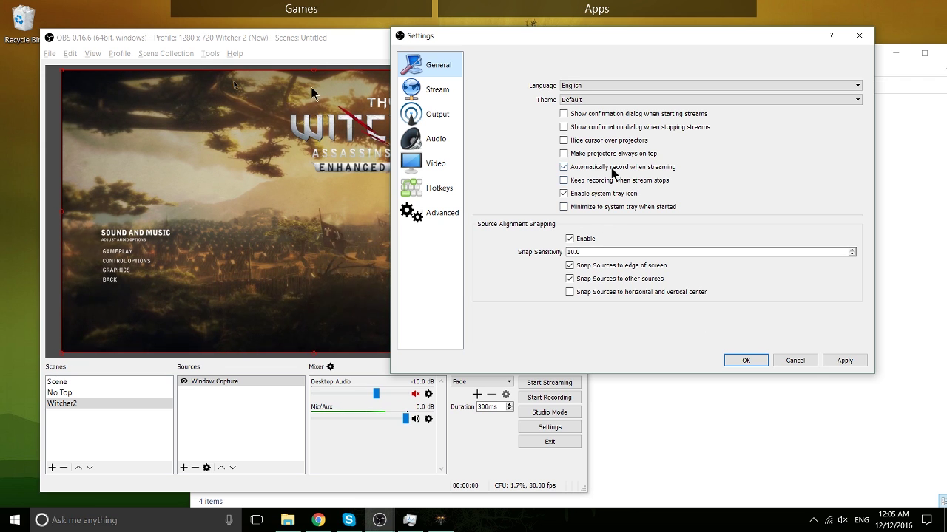
left_click(564, 180)
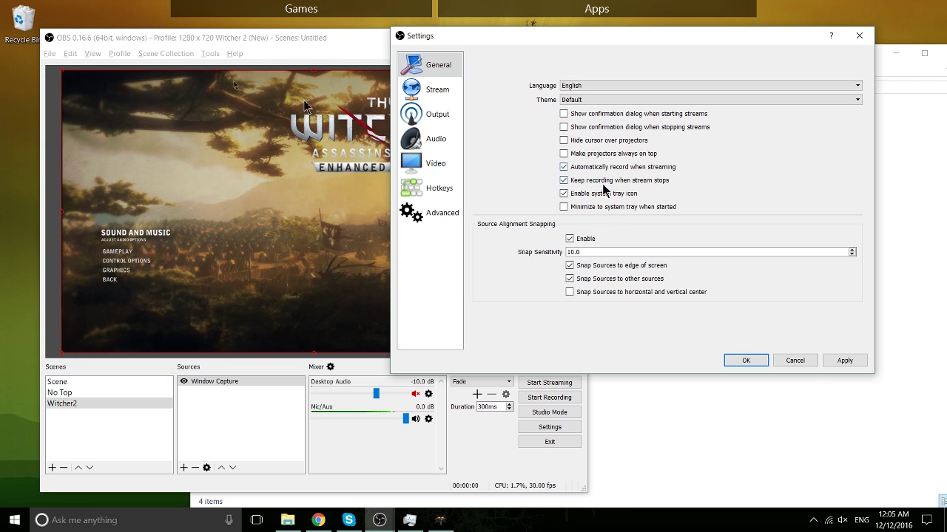
left_click(851, 360)
left_click(730, 361)
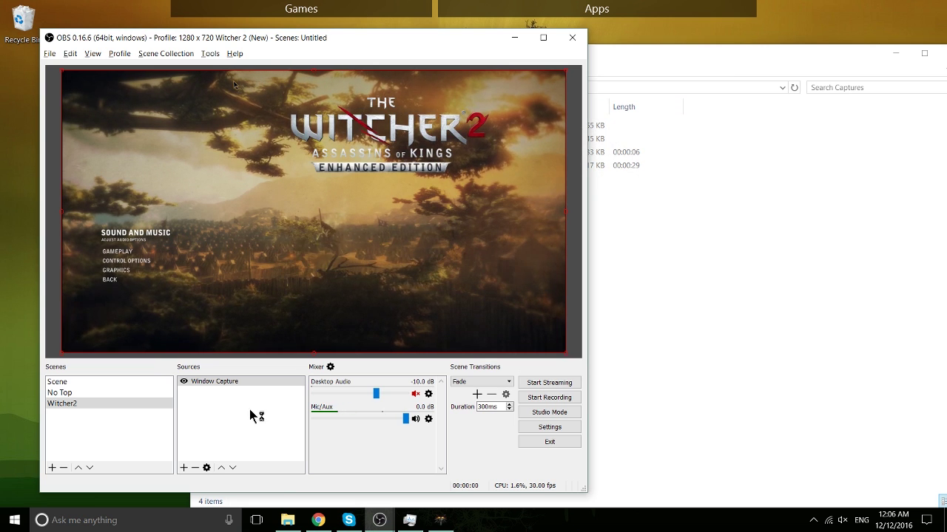
Add an Image source named Image showing face.jpg from the Pictures folder.
right_click(204, 397)
mouse_move(235, 403)
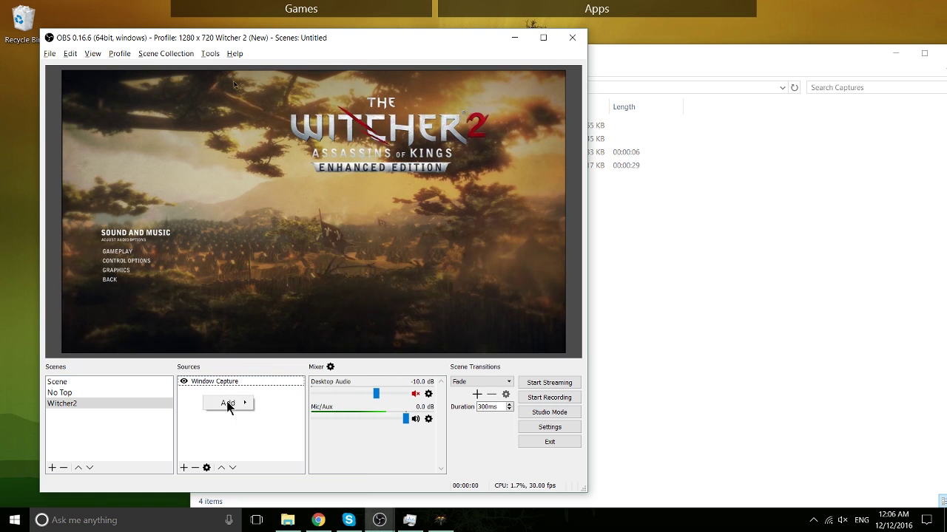
left_click(276, 431)
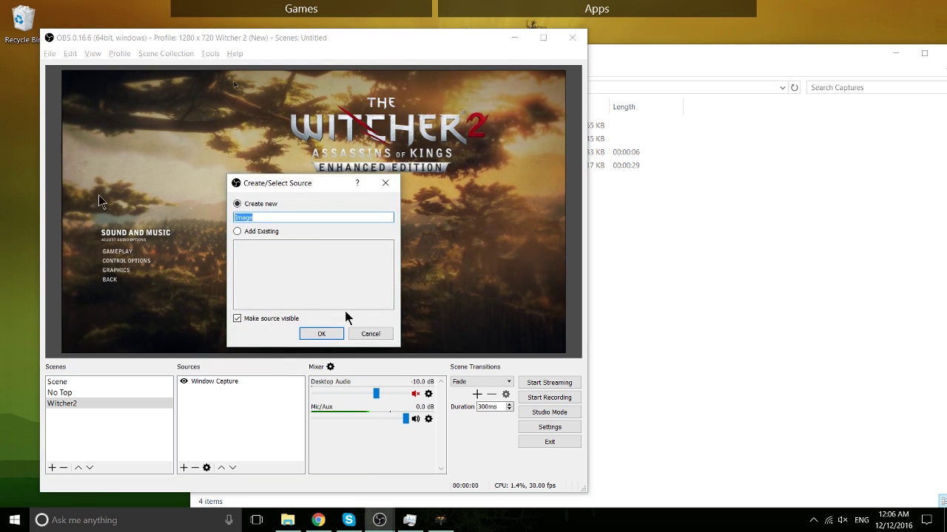
left_click(320, 334)
left_click_drag(233, 114, 611, 94)
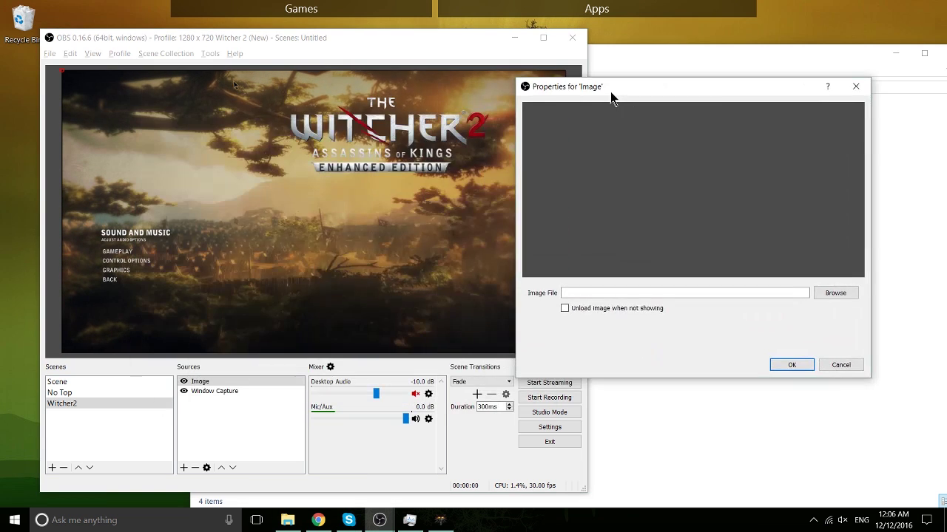
left_click(836, 293)
left_click(525, 178)
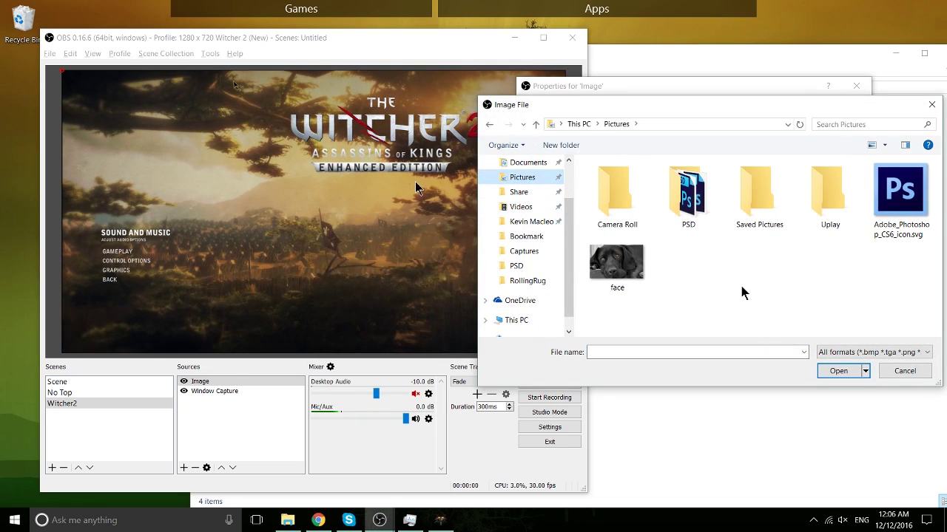
double_click(616, 263)
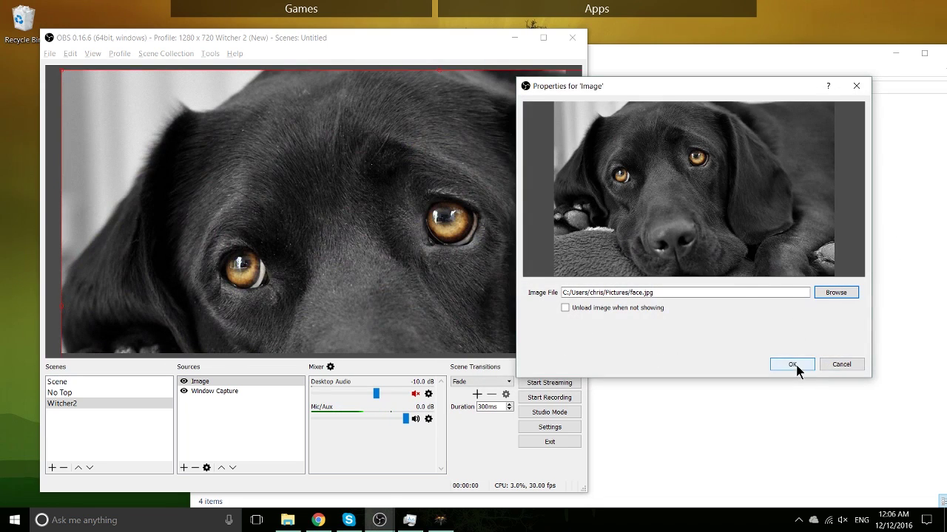
left_click(791, 364)
Shrink the dog image and drag it toward the bottom-right corner of the game capture.
left_click_drag(62, 74, 376, 249)
left_click_drag(490, 305, 393, 260)
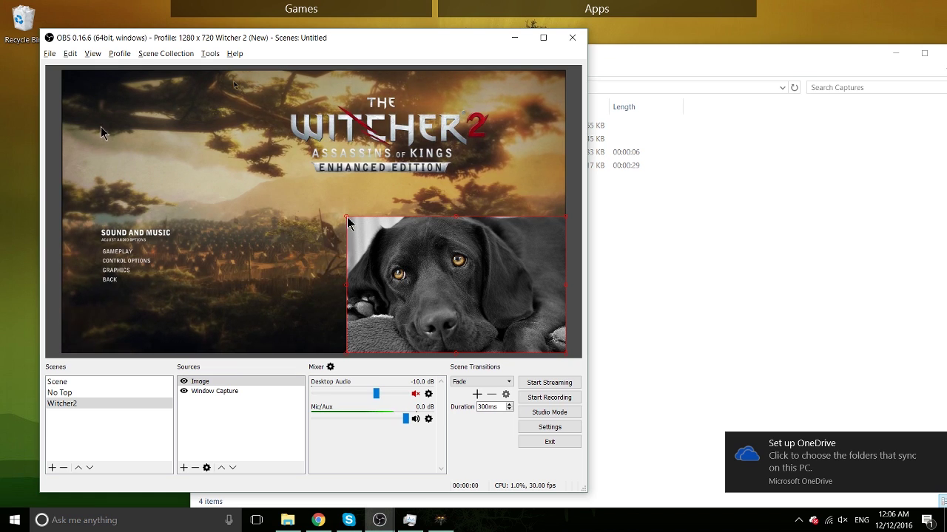
left_click_drag(352, 231, 390, 294)
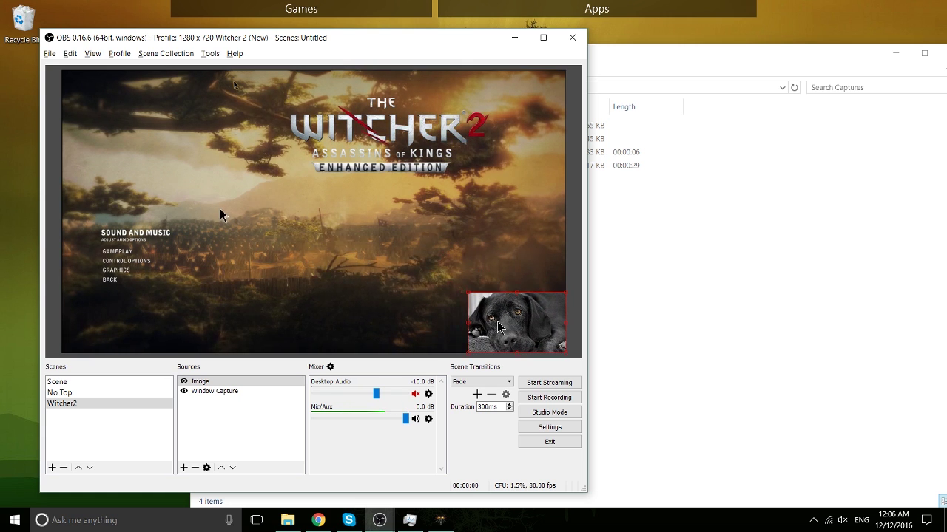
Drag the dog image's top-left handle inward until it is a small bottom-right box.
right_click(283, 418)
mouse_move(311, 425)
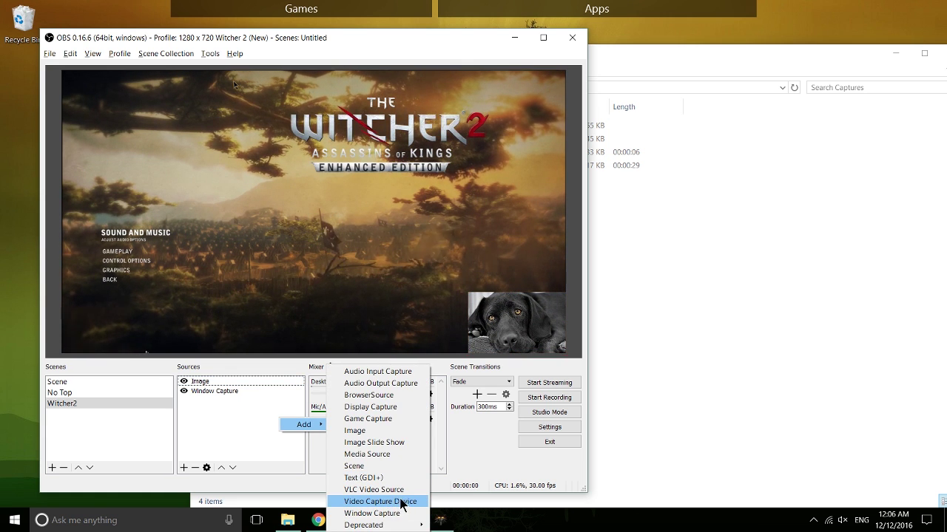
left_click(482, 236)
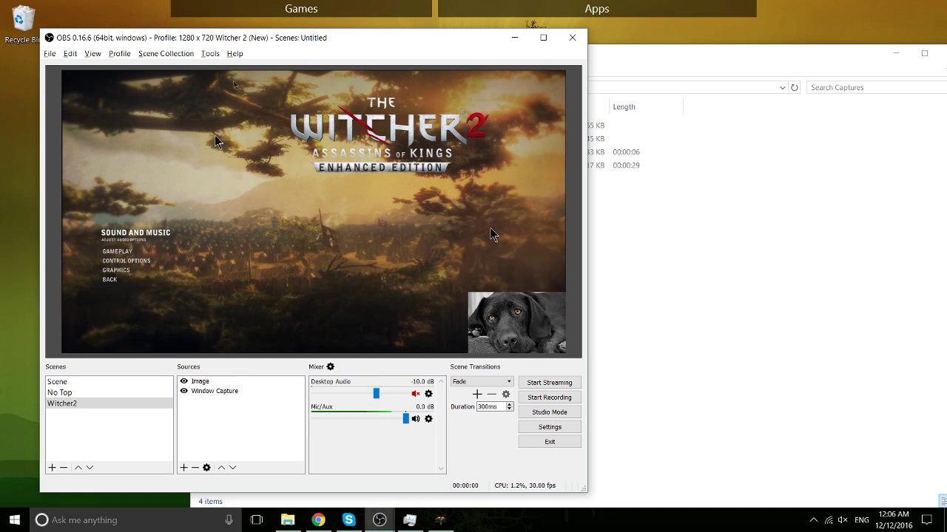
left_click(525, 181)
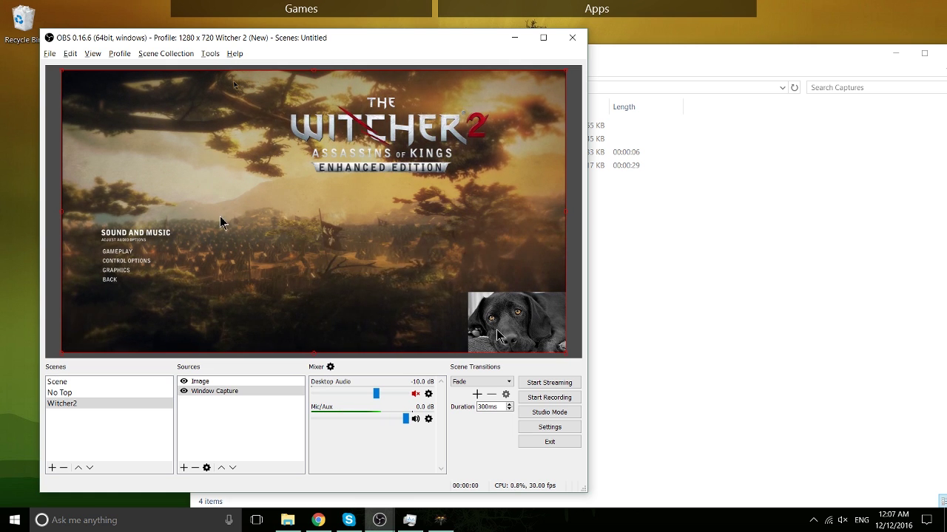
left_click(255, 381)
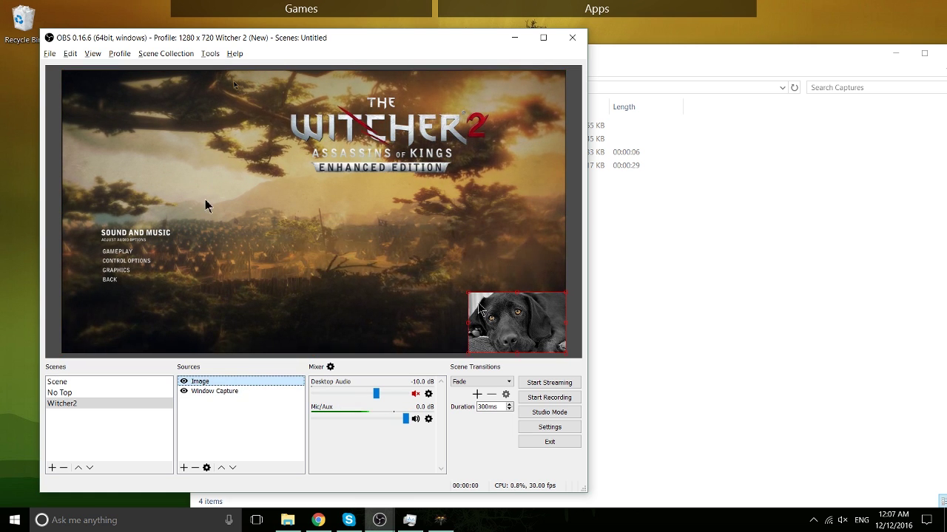
left_click_drag(469, 294, 373, 234)
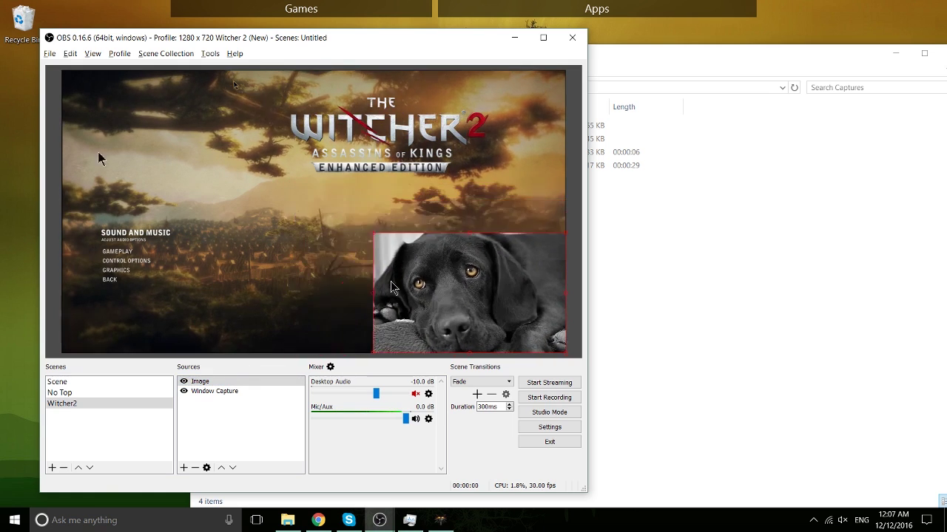
left_click_drag(391, 288, 506, 329)
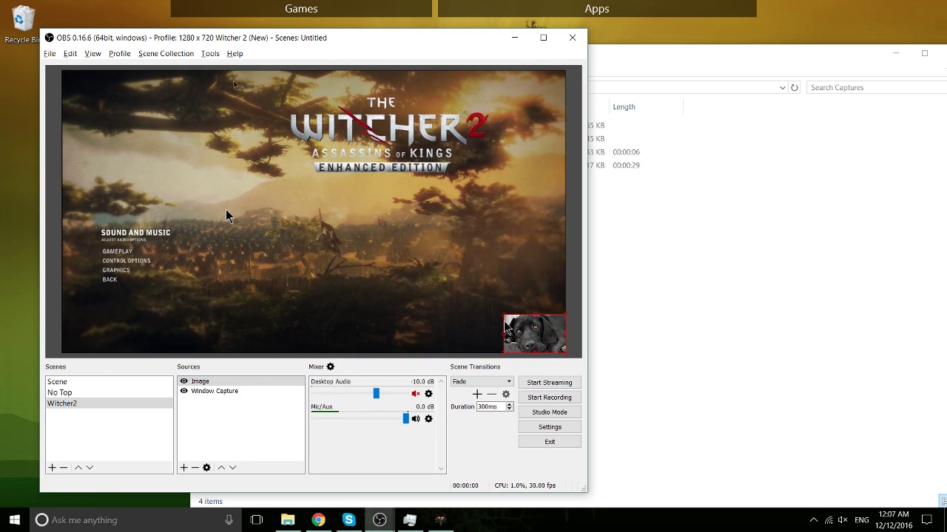
left_click(230, 212)
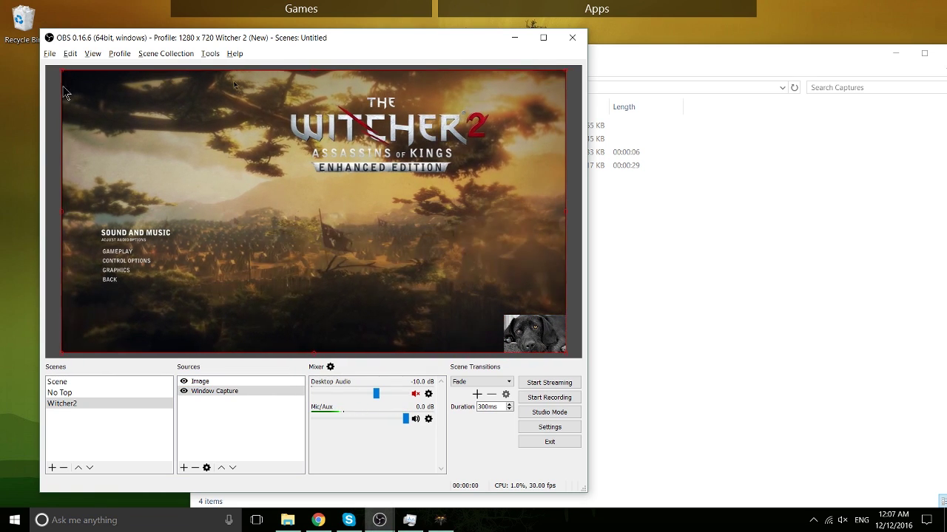
mouse_move(62, 71)
left_mouse_down()
mouse_move(264, 205)
mouse_move(62, 71)
left_mouse_up()
left_click(574, 172)
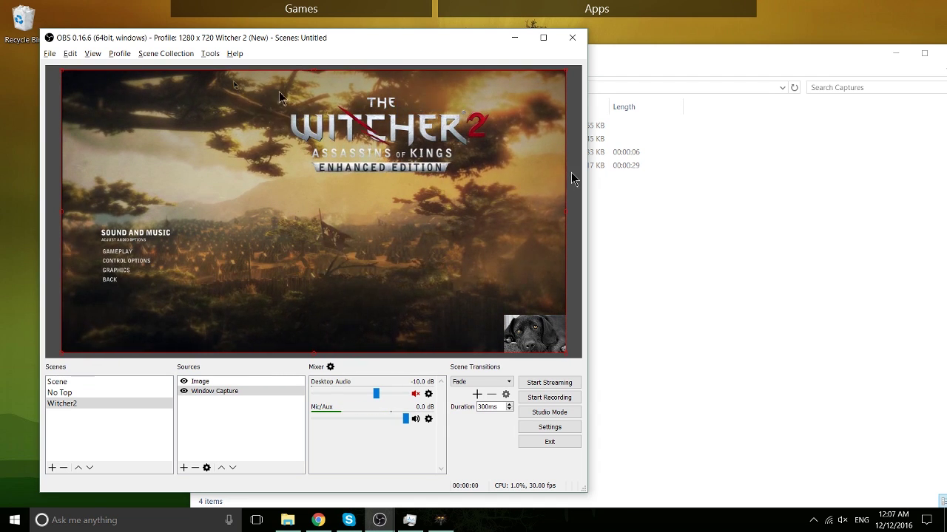
left_click(531, 334)
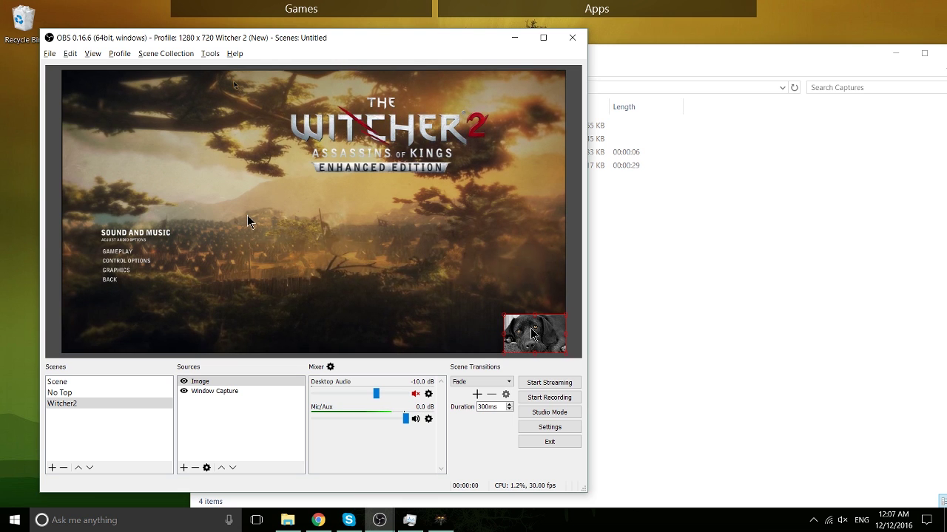